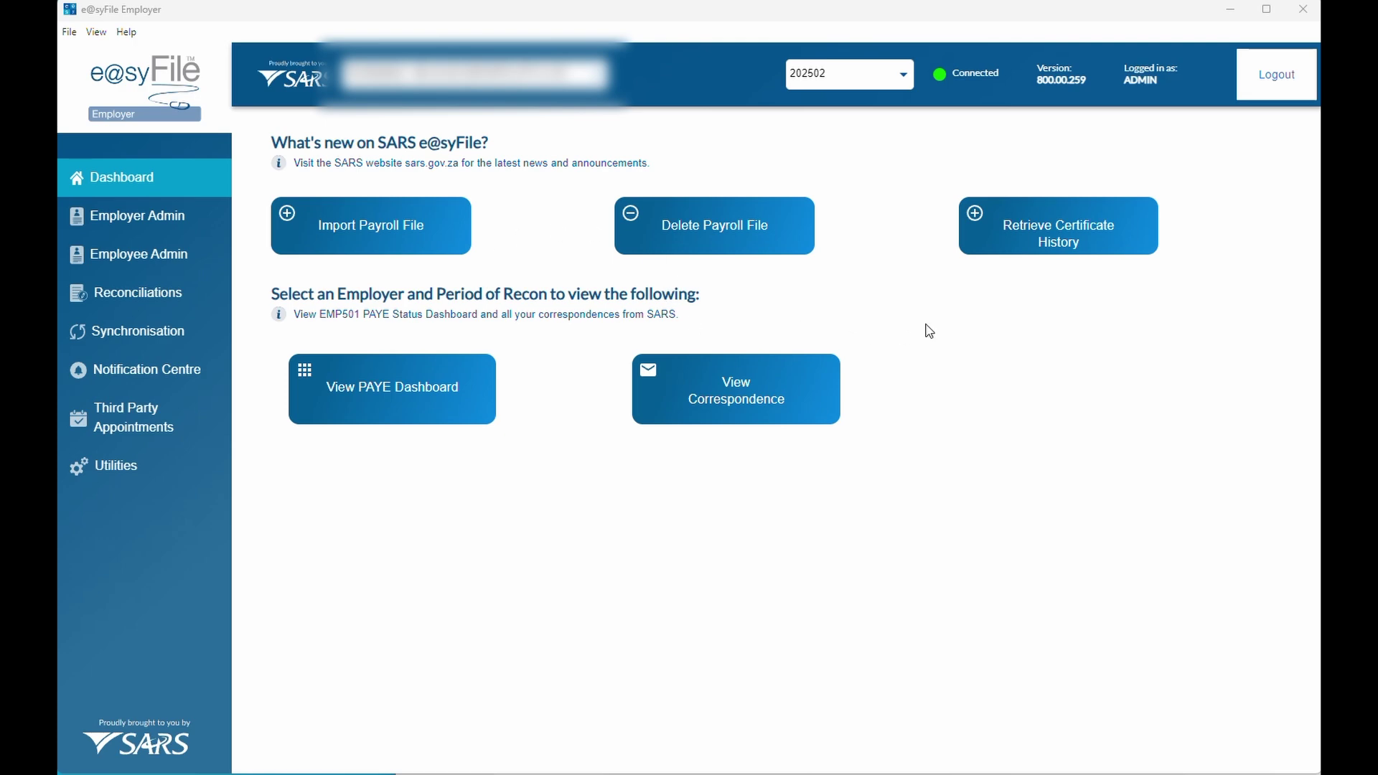
# Load the backup EasyFile20250303_12h42_Backup.zip into Retrieve Certificate History
pyautogui.click(1007, 239)
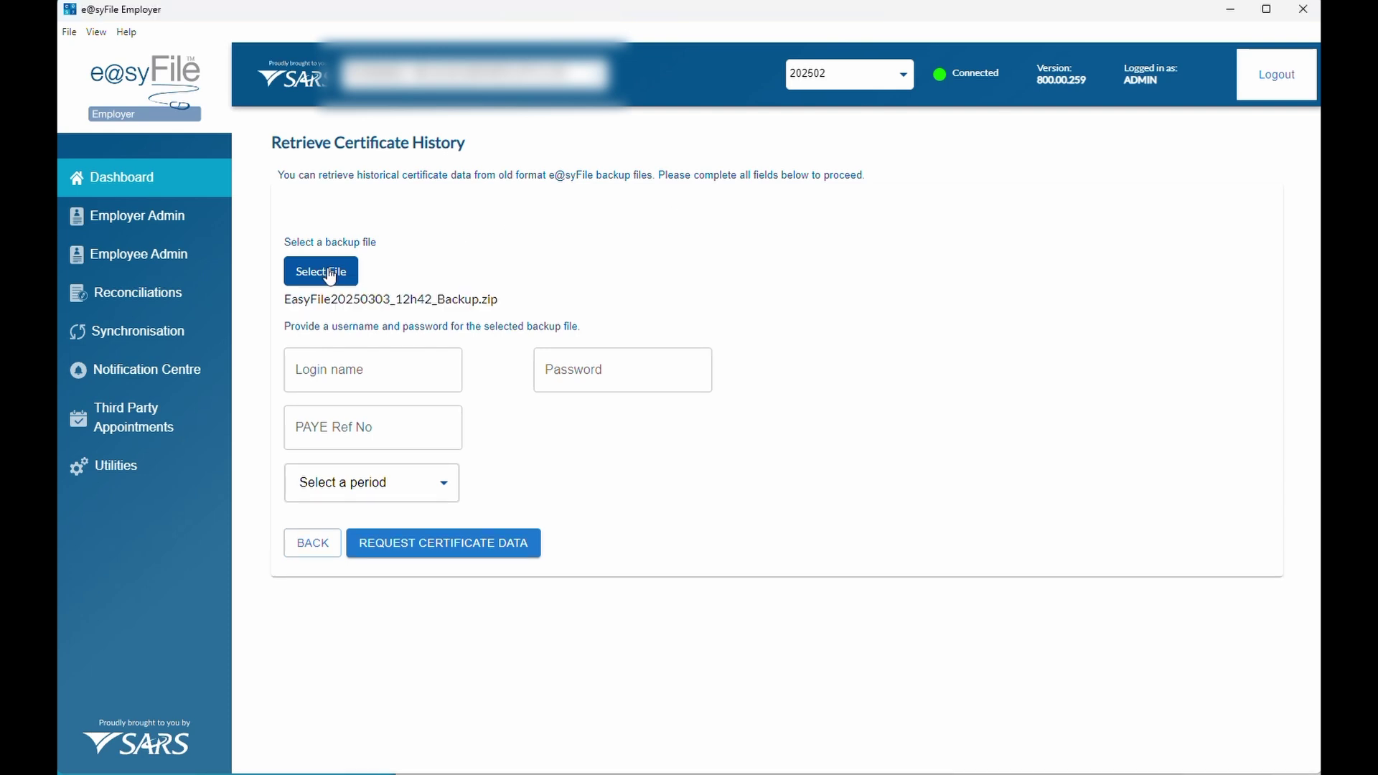
pyautogui.click(326, 272)
pyautogui.click(322, 198)
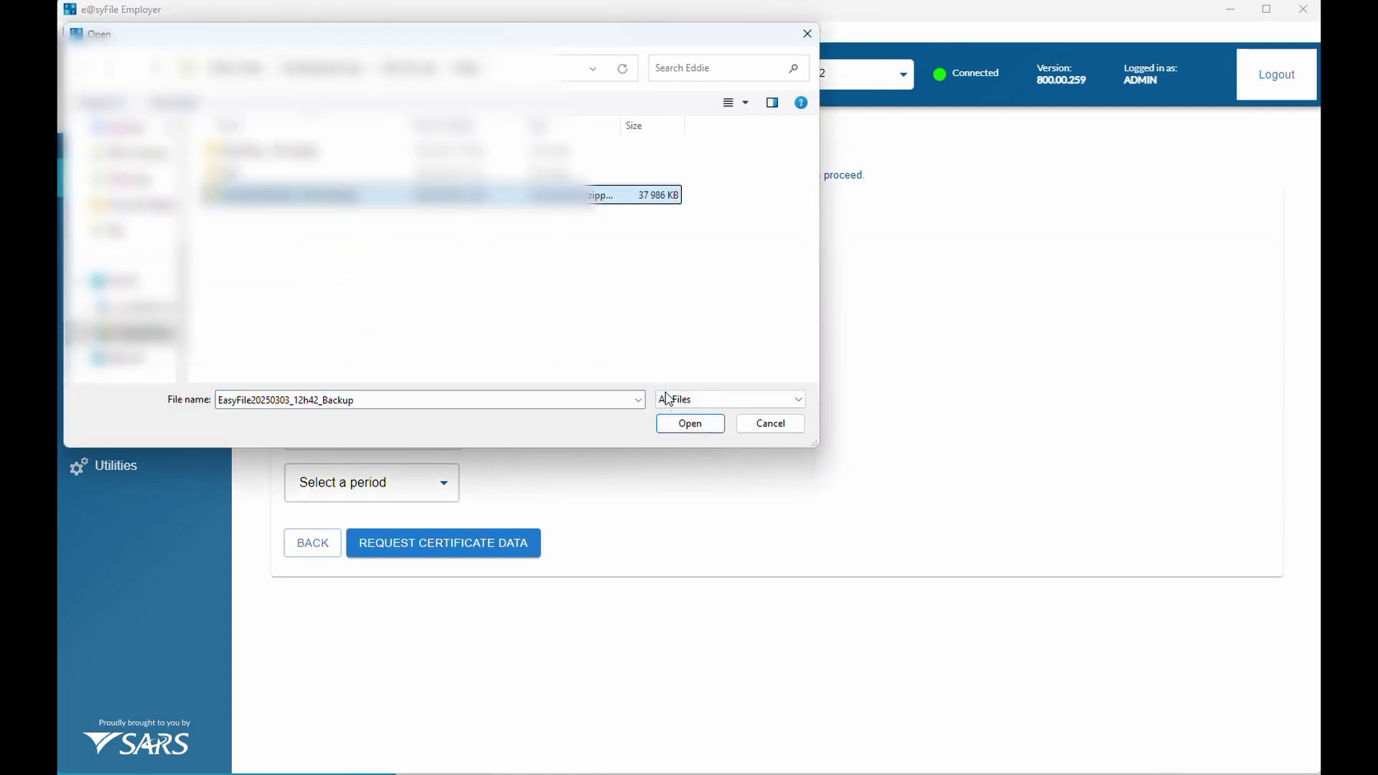
pyautogui.click(689, 423)
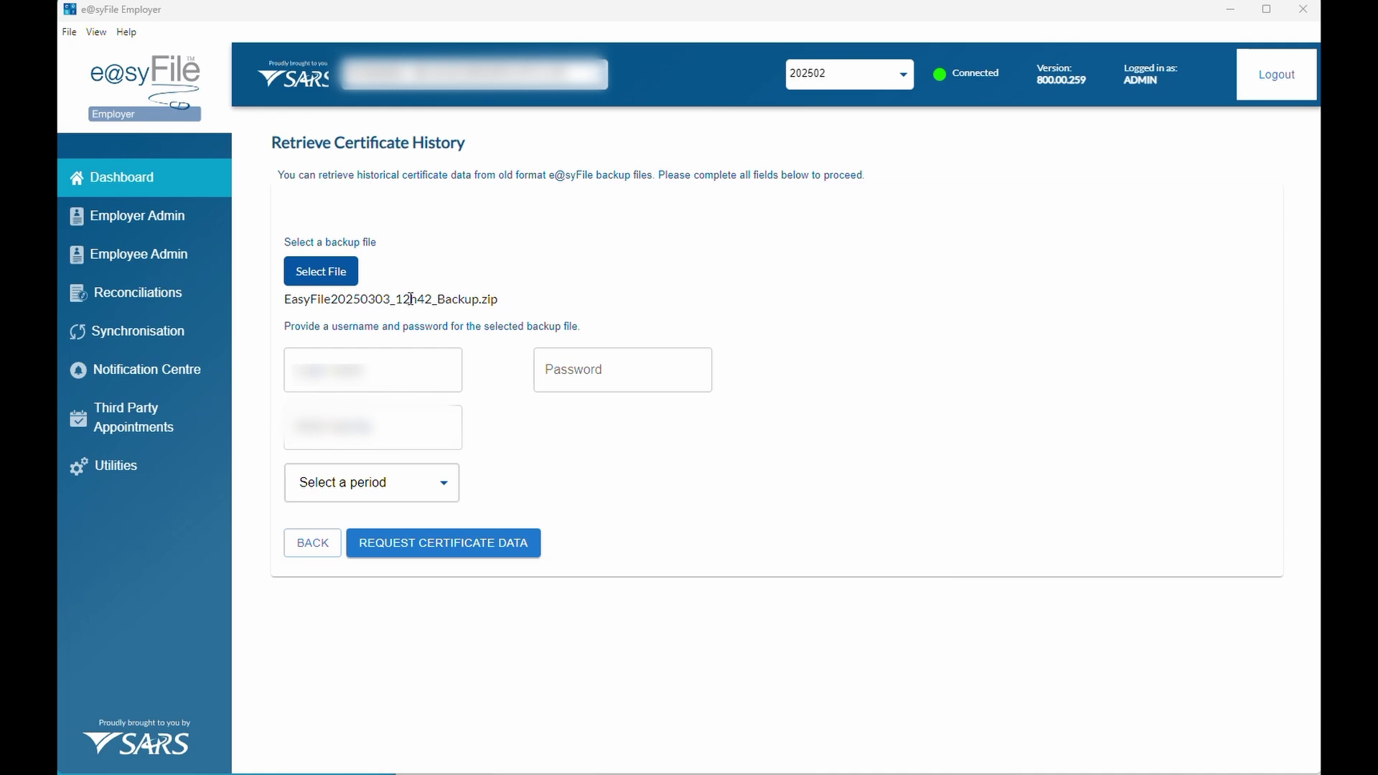
# Enter the backup's login name, password and PAYE reference number, and choose period 202402
pyautogui.click(366, 367)
pyautogui.write('admin')
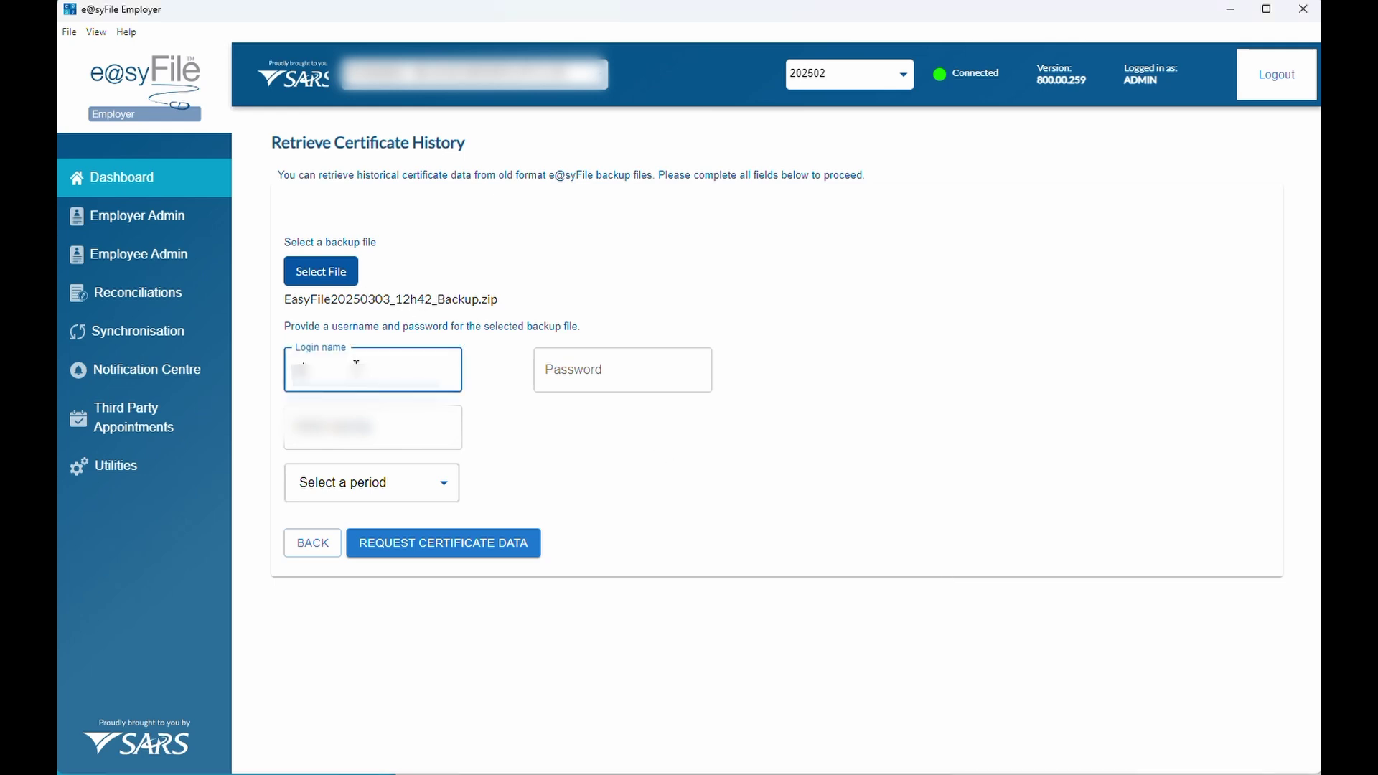
pyautogui.click(575, 377)
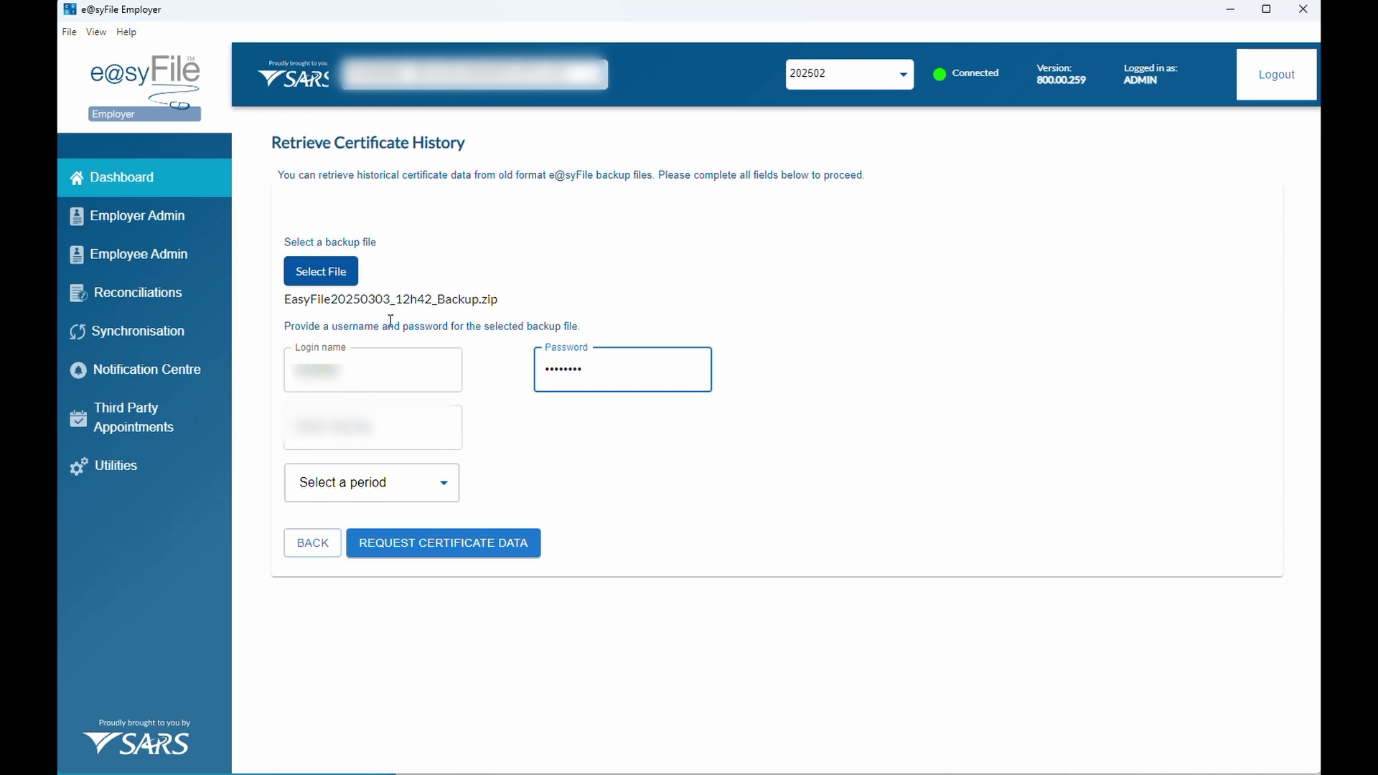
pyautogui.click(382, 412)
pyautogui.hotkey('alt', 'Tab')
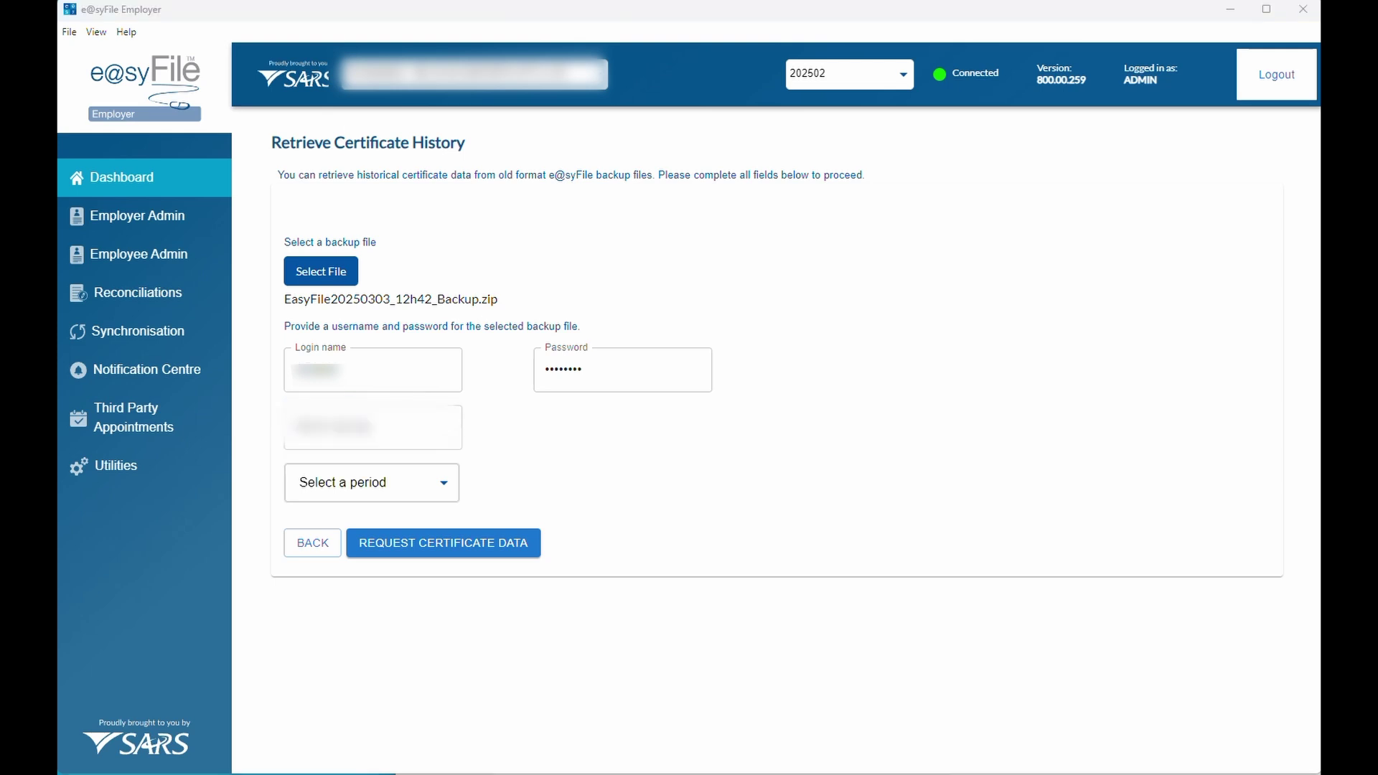
pyautogui.click(369, 434)
pyautogui.click(368, 492)
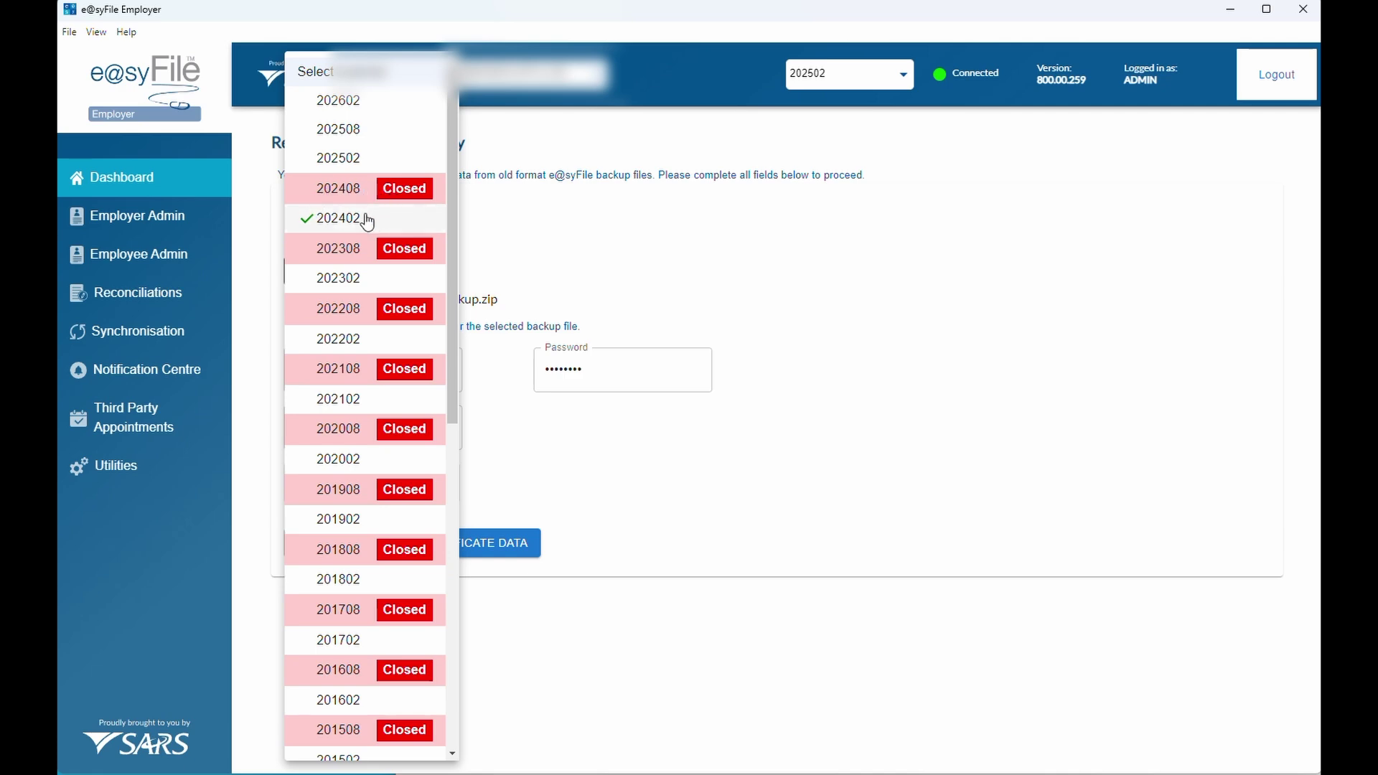
pyautogui.click(344, 227)
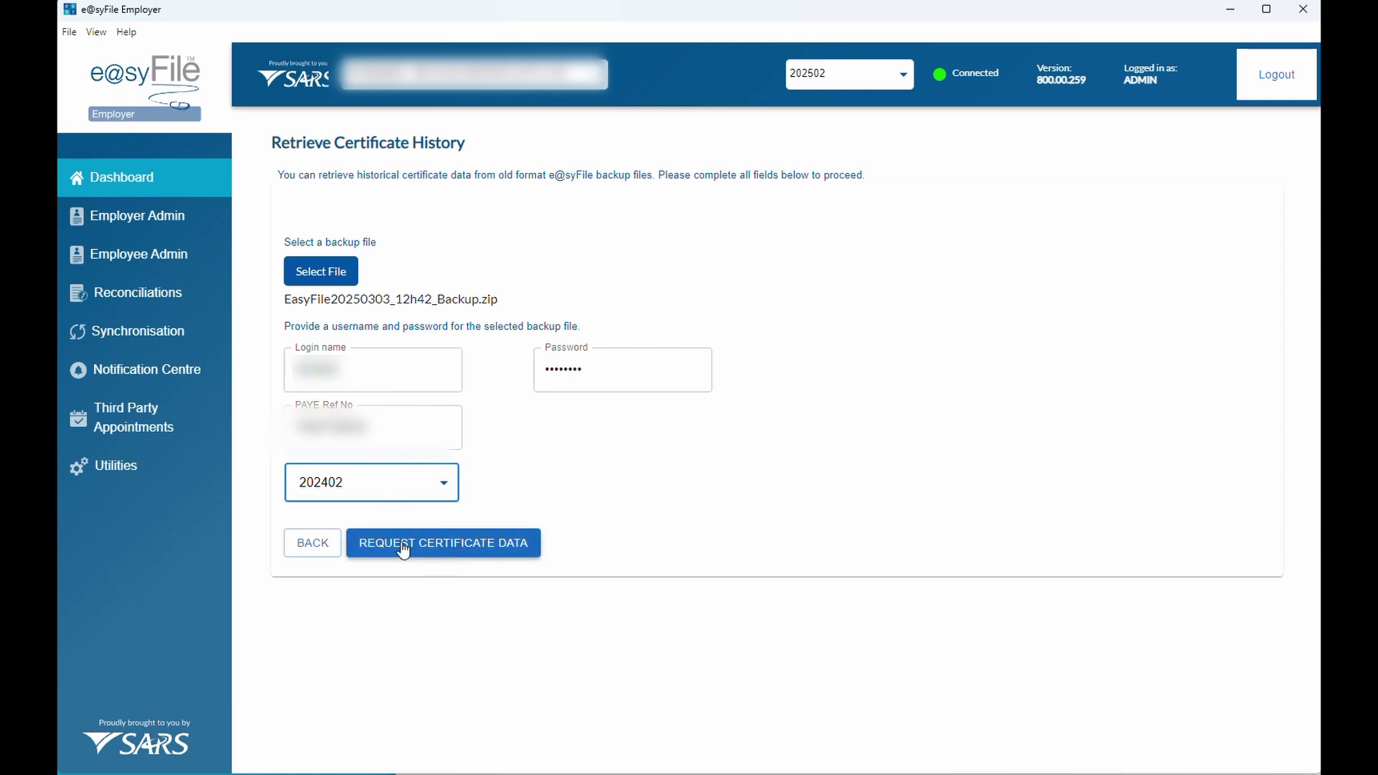
# Request the 202402 certificate data, then switch to the second employer for period 202502
pyautogui.click(468, 551)
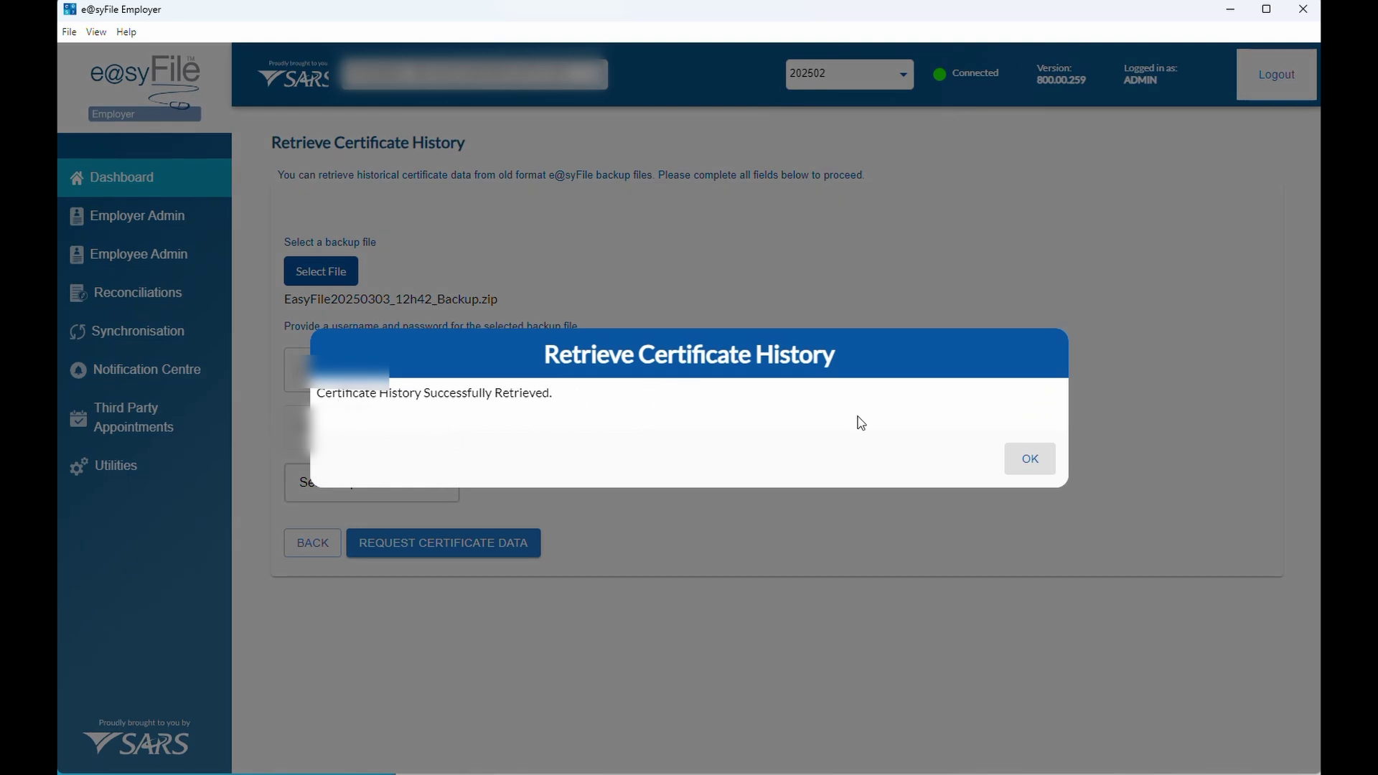
pyautogui.click(1029, 465)
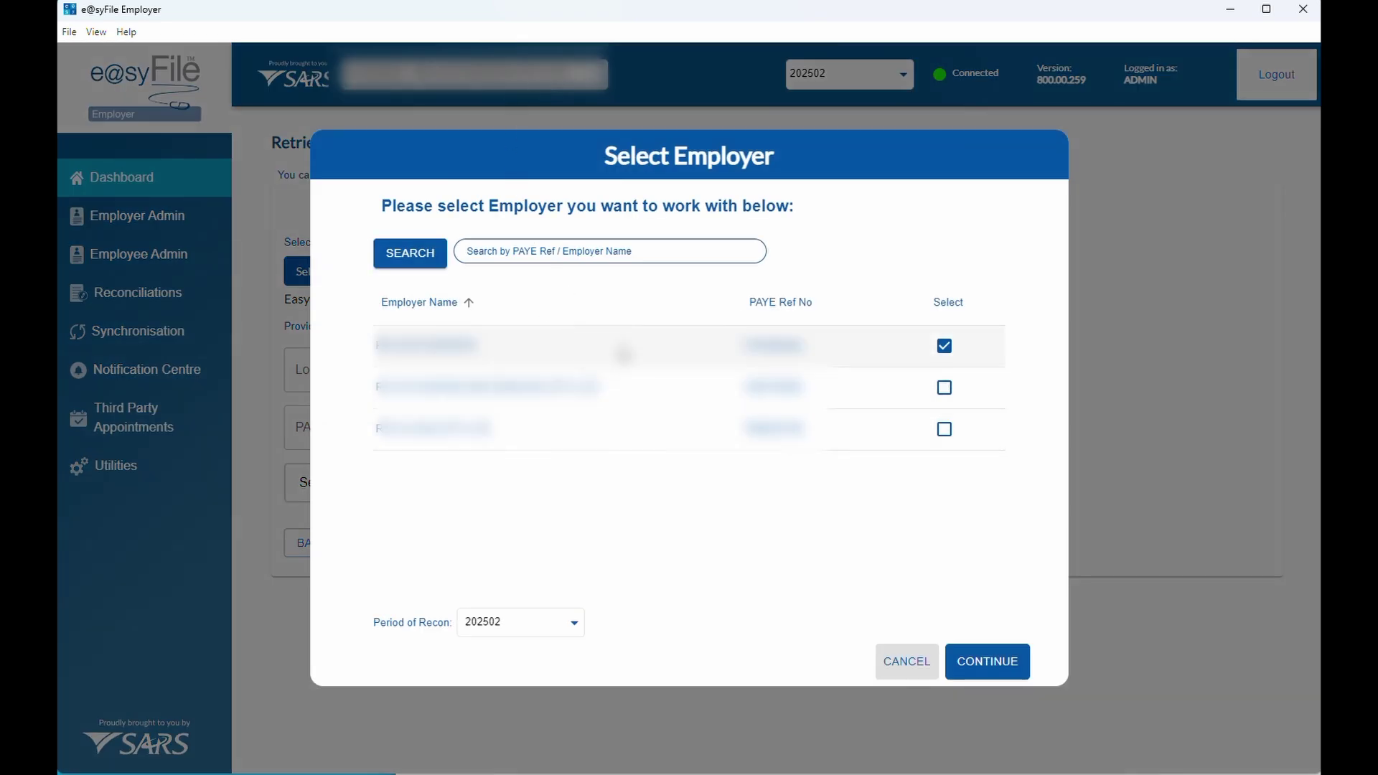
pyautogui.click(944, 387)
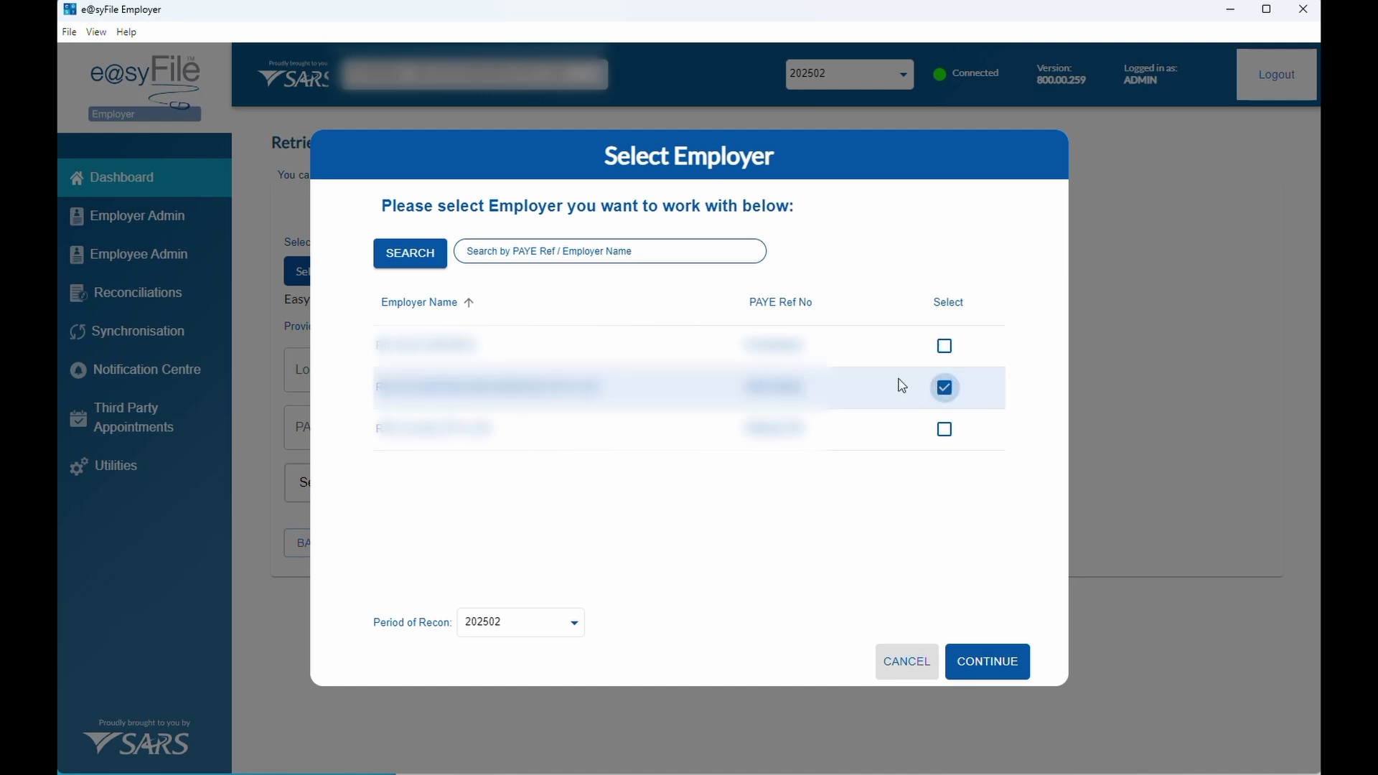
pyautogui.click(994, 664)
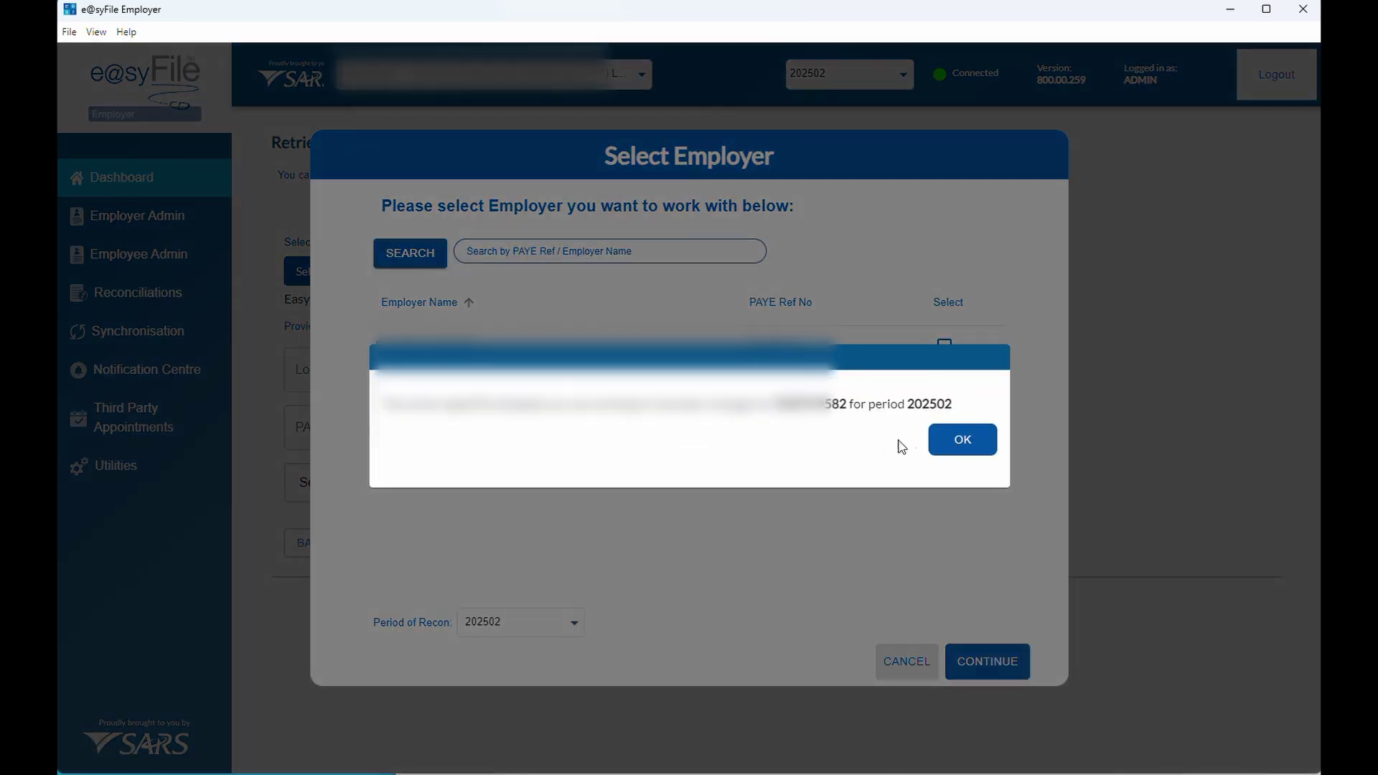
pyautogui.click(950, 450)
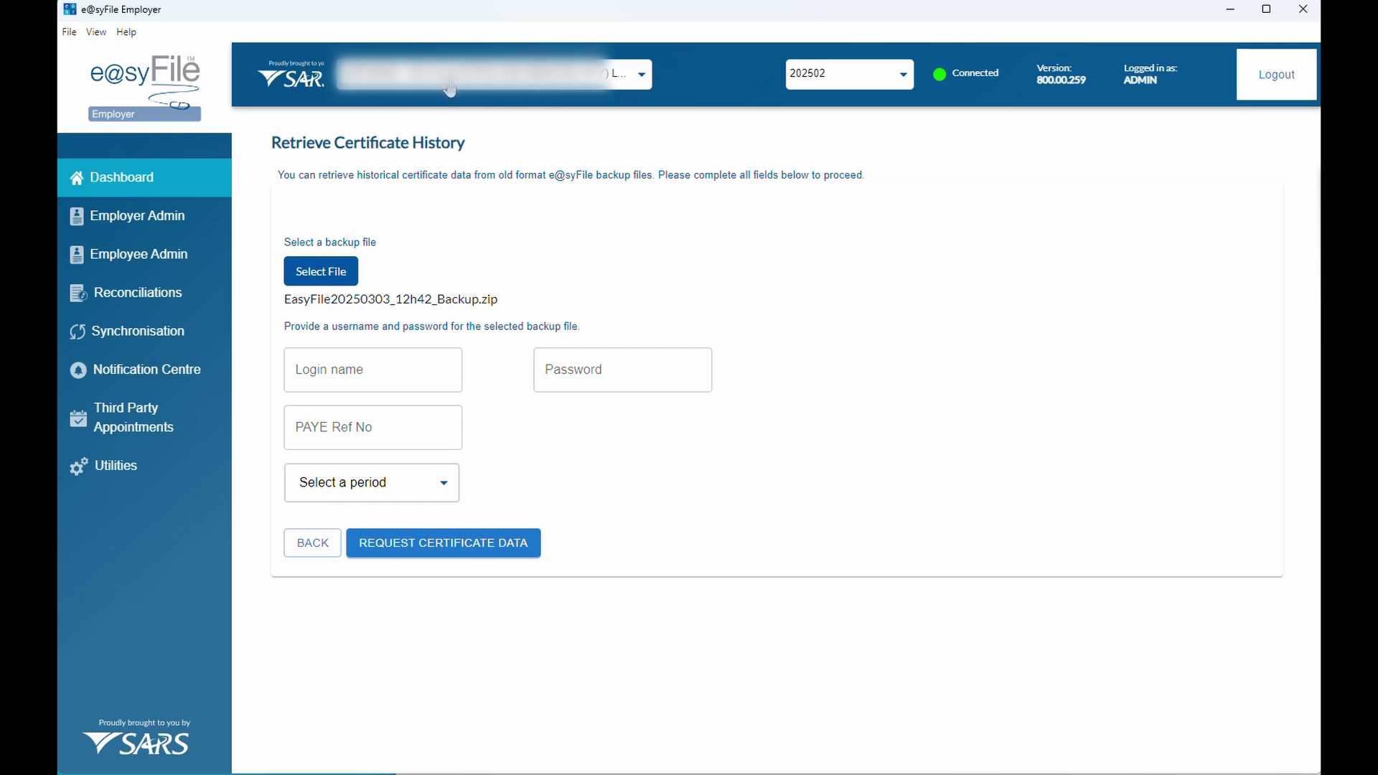
# Open Employer Admin and look over the employer's information, address and contact sections
pyautogui.click(153, 224)
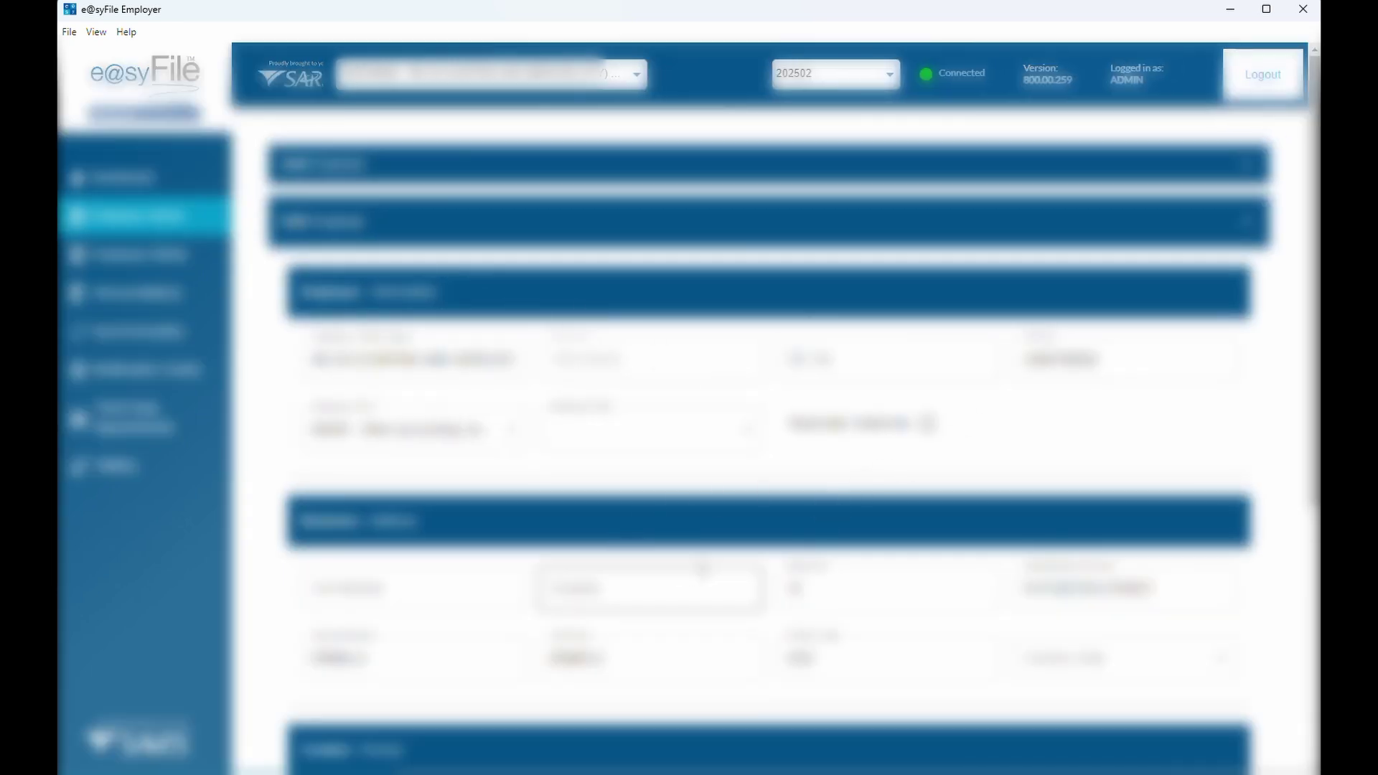
pyautogui.scroll(-5, 805, 544)
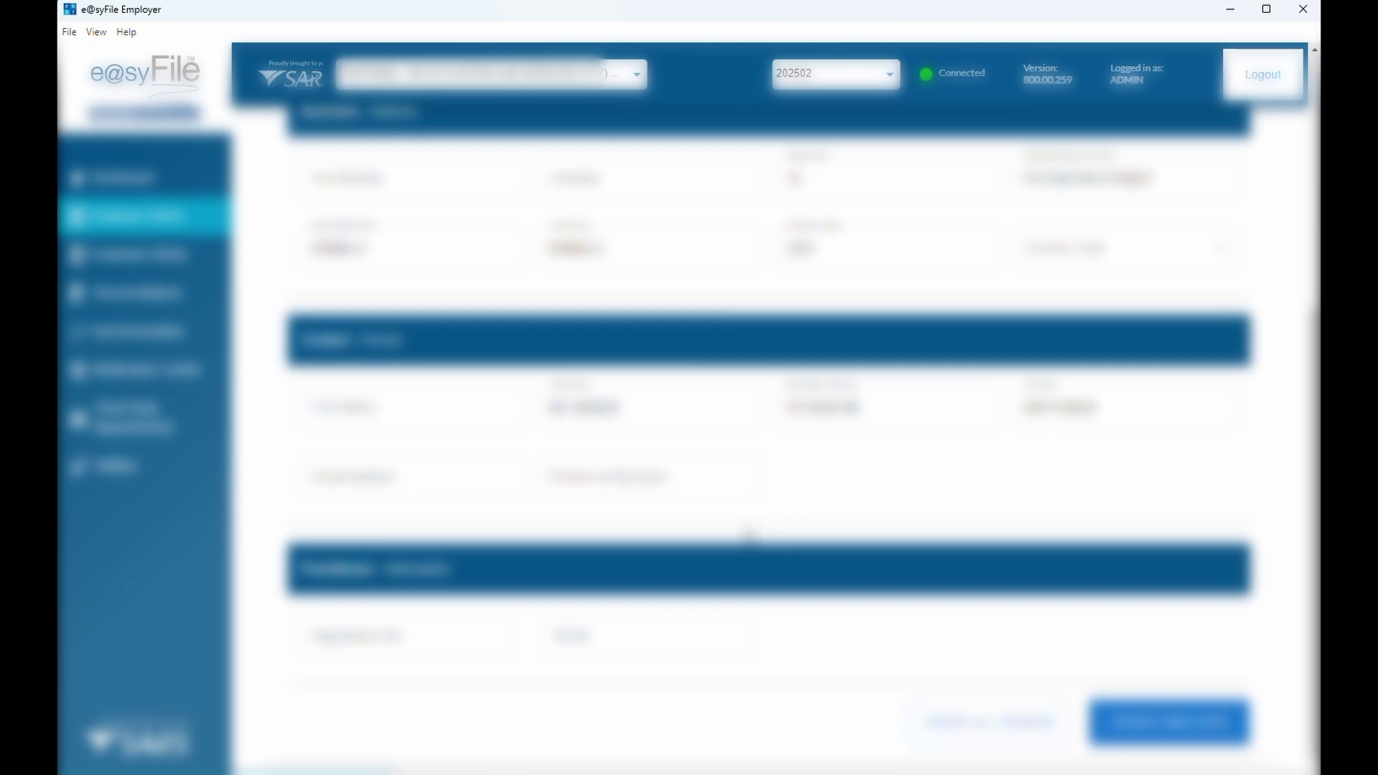
pyautogui.scroll(5, 750, 535)
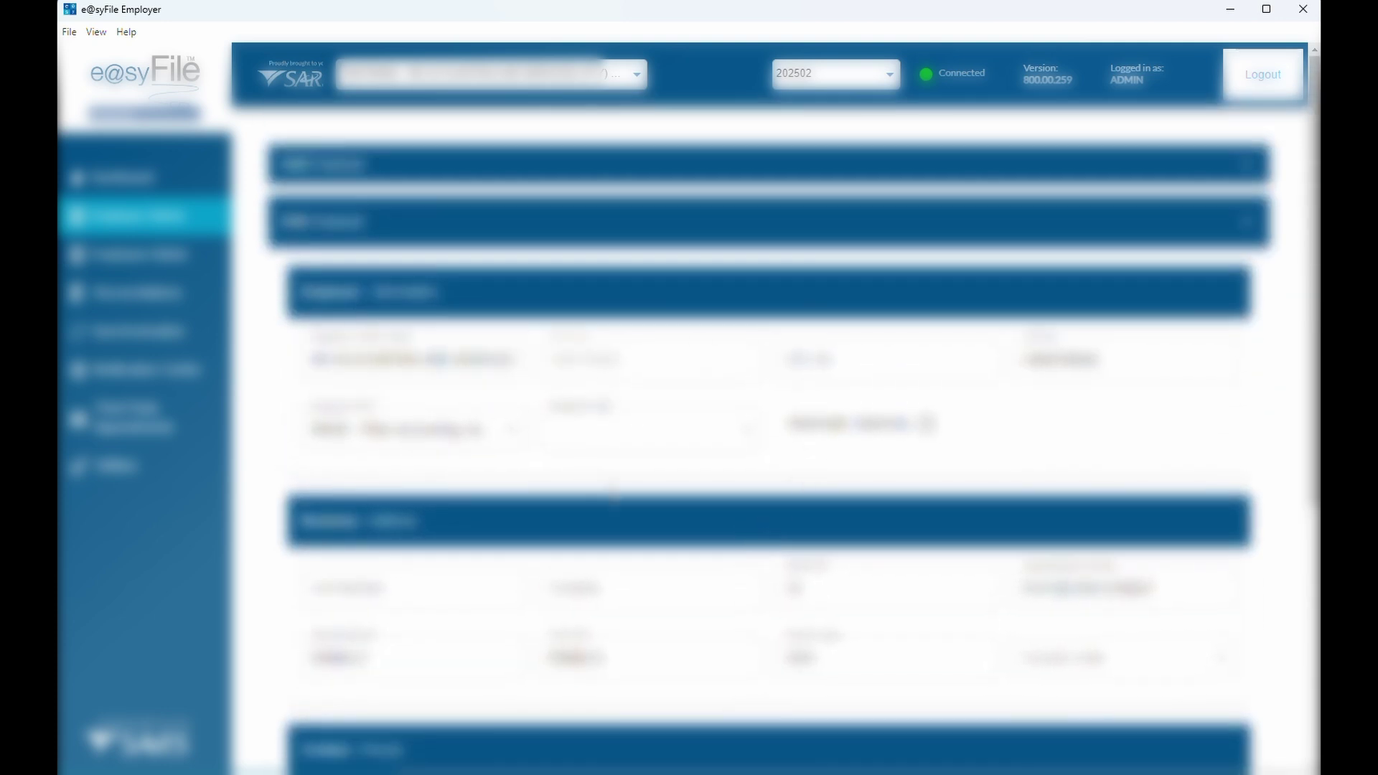
pyautogui.scroll(-5, 608, 488)
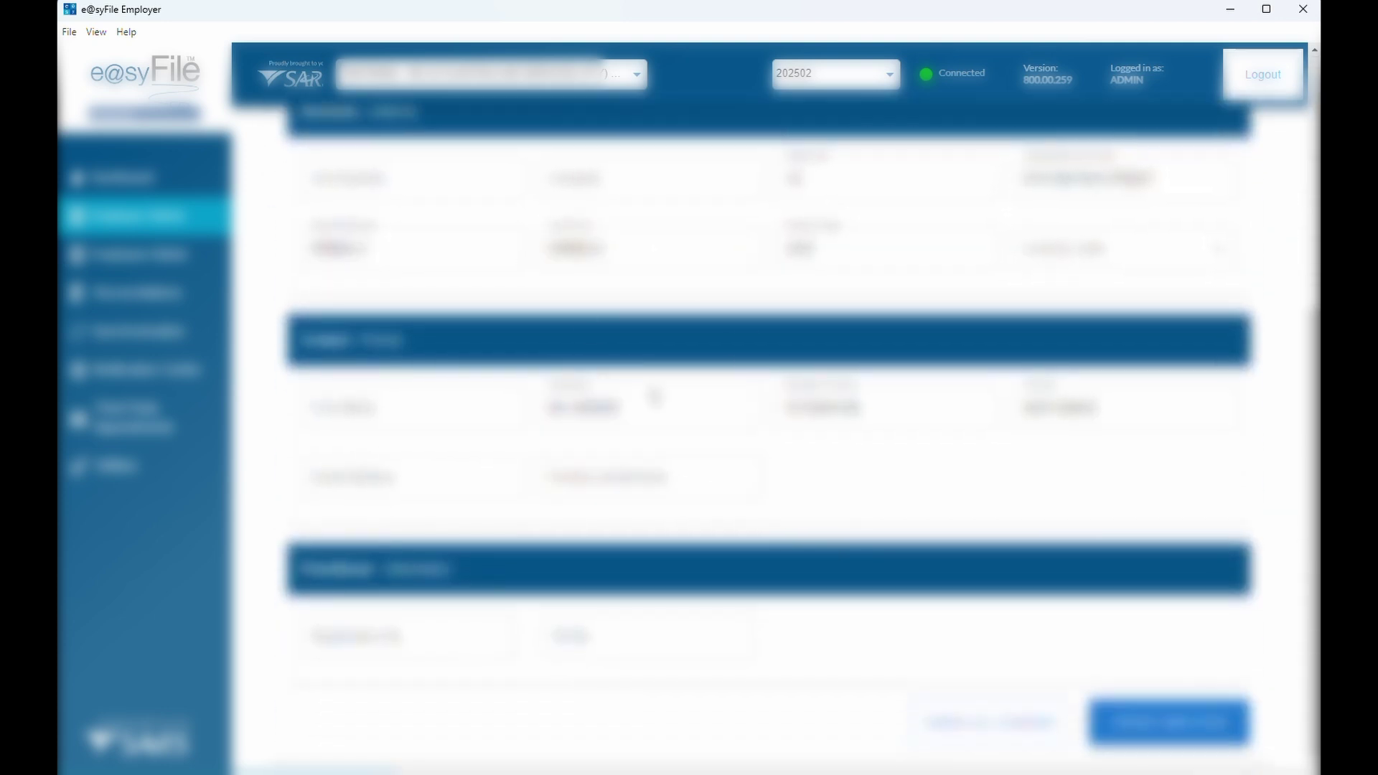
pyautogui.scroll(4, 632, 369)
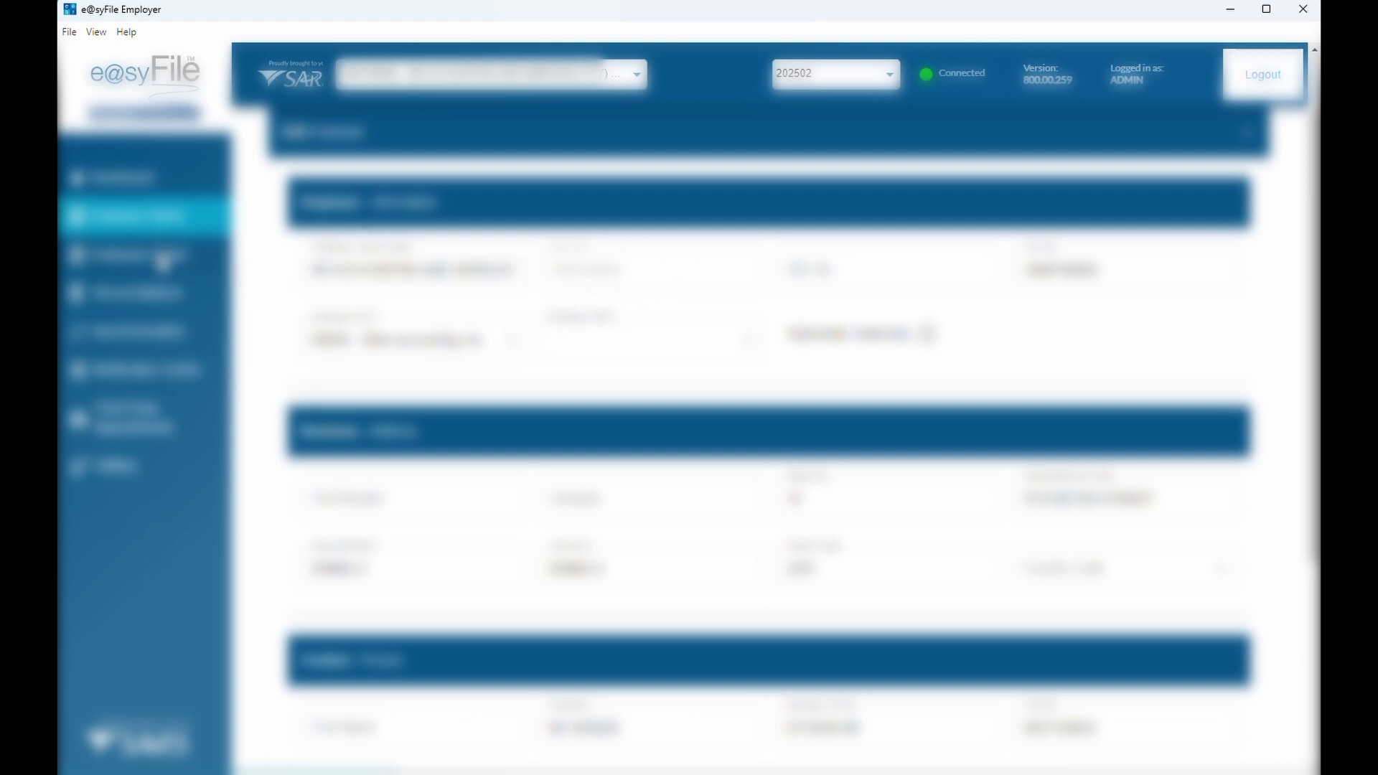
# Search other periods for 202402 and view an employee's submitted 2024 certificate
pyautogui.click(163, 257)
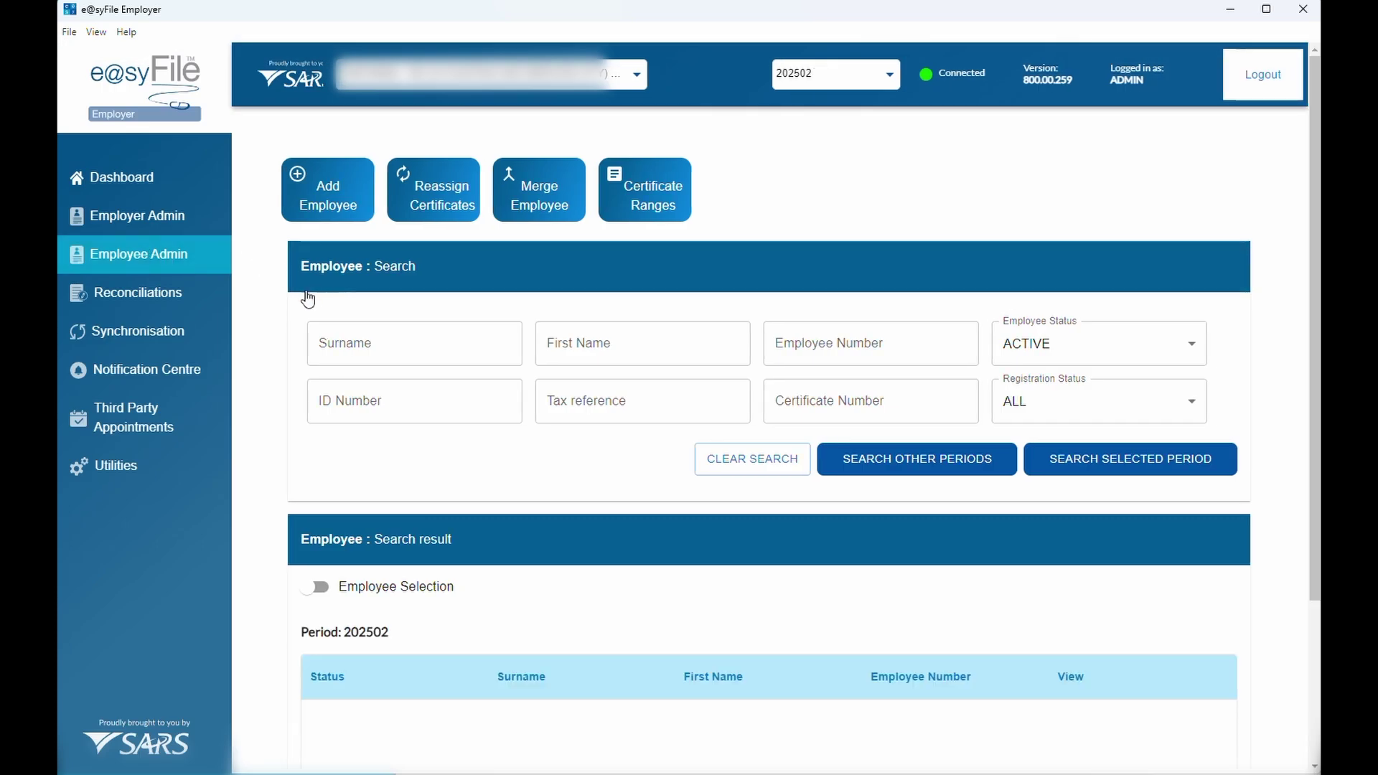
pyautogui.scroll(-2, 468, 381)
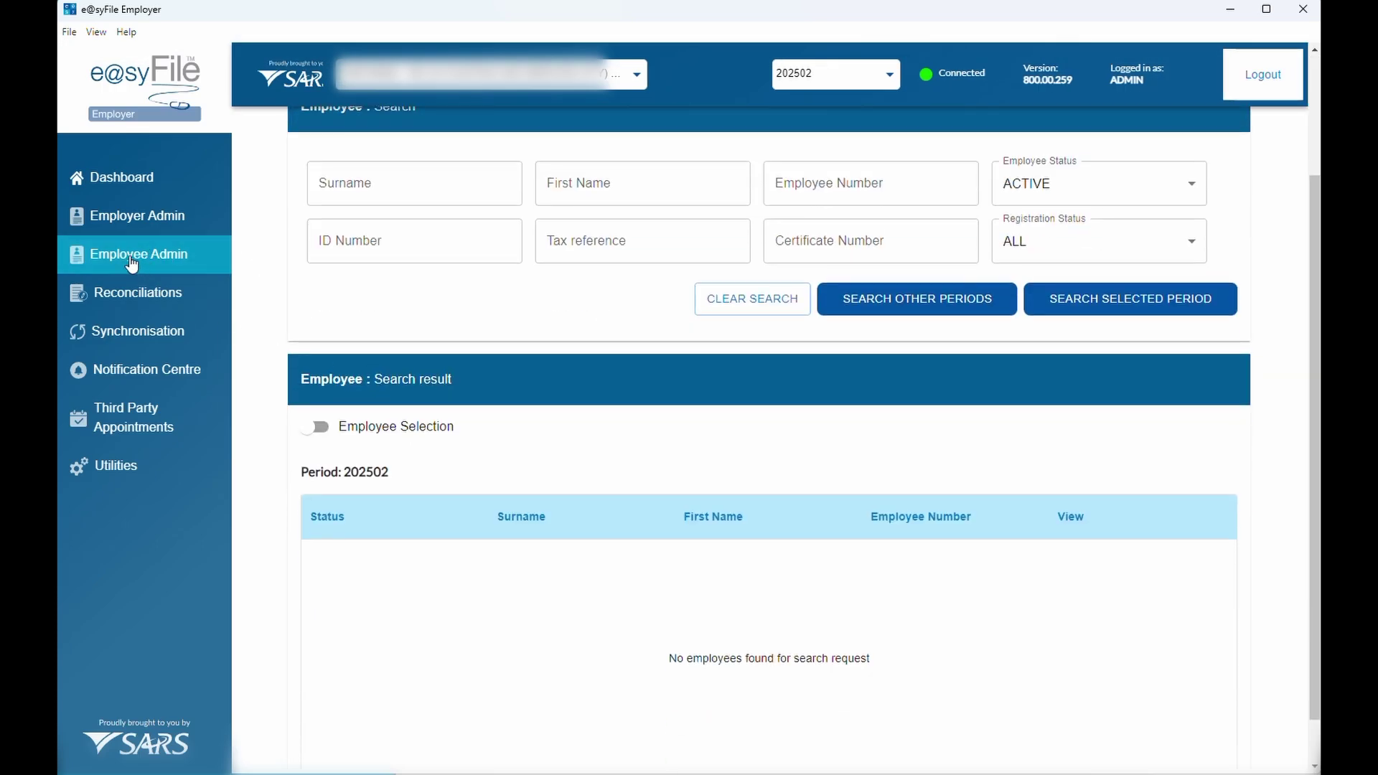
pyautogui.scroll(-1, 603, 434)
pyautogui.click(893, 247)
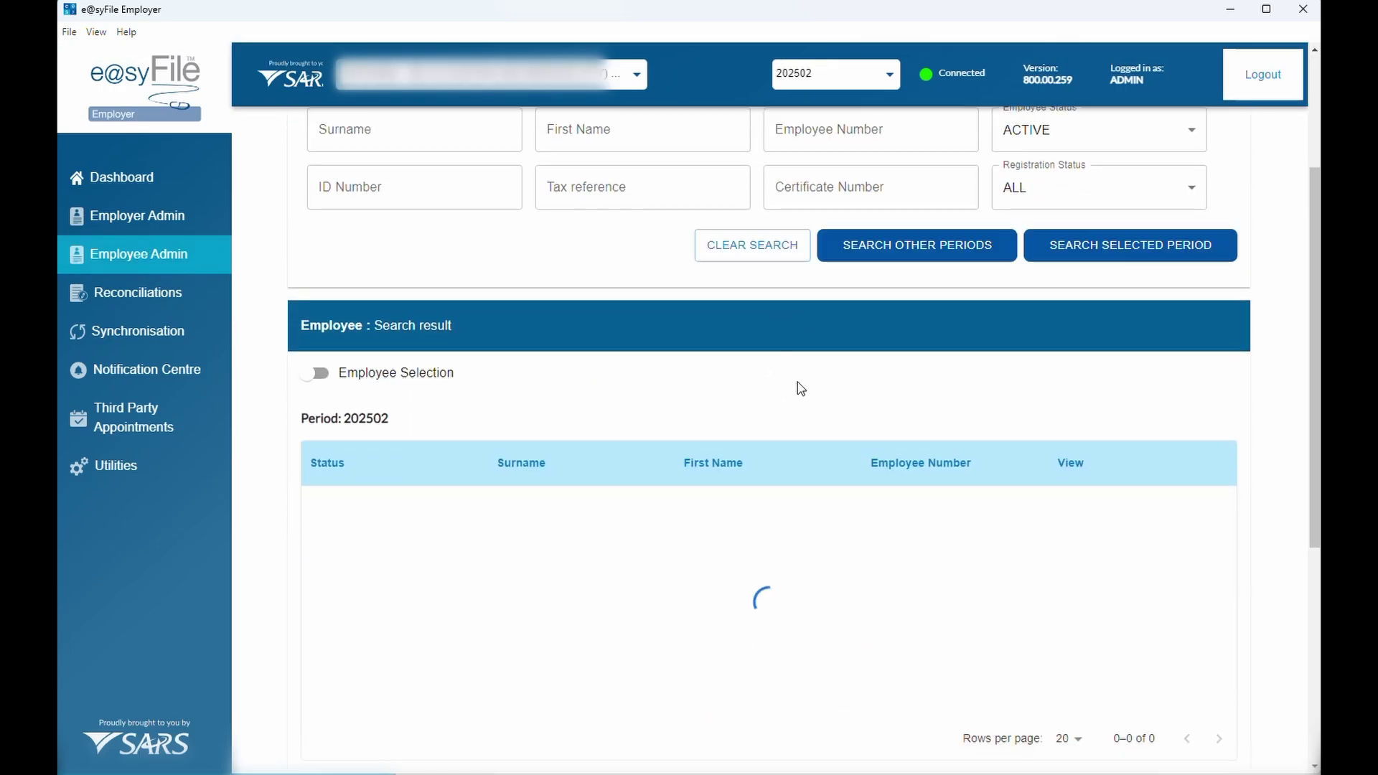
pyautogui.scroll(3, 646, 440)
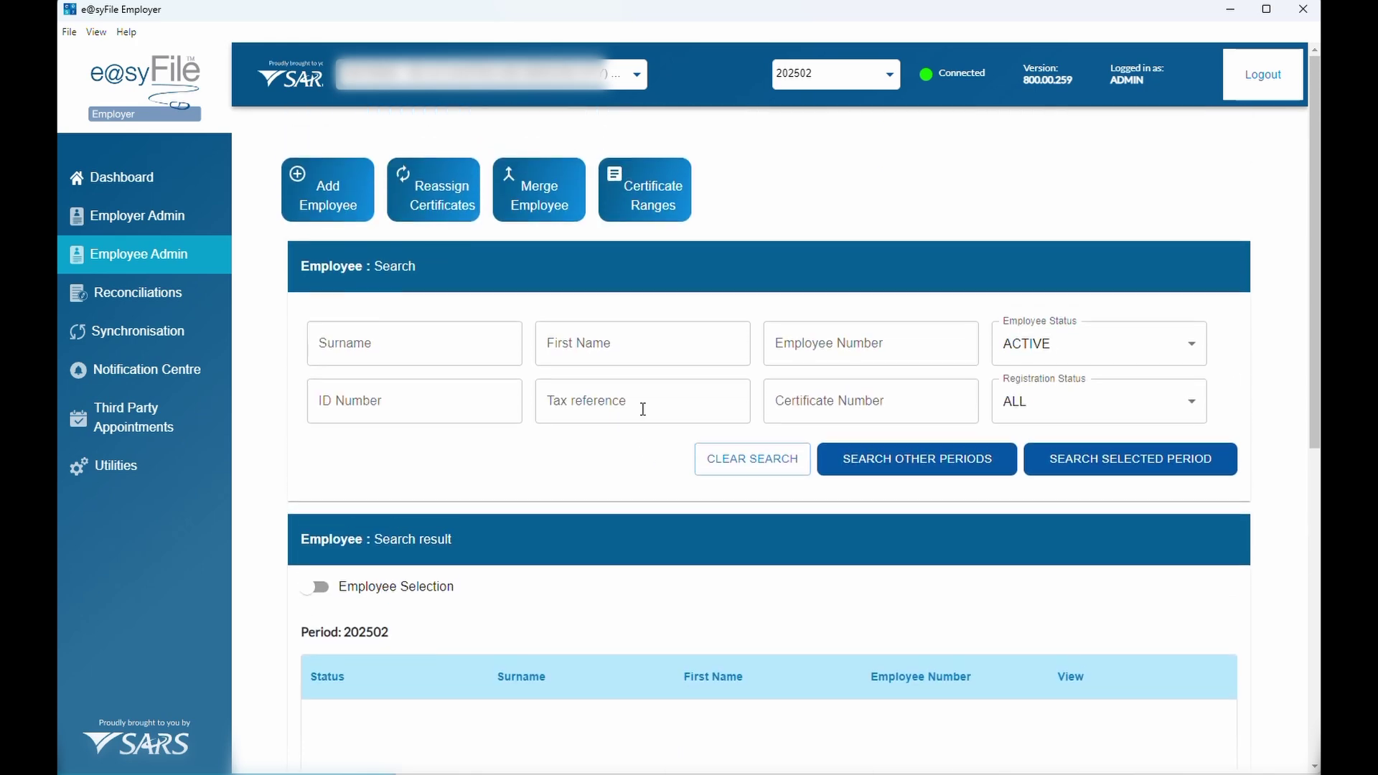
pyautogui.click(825, 84)
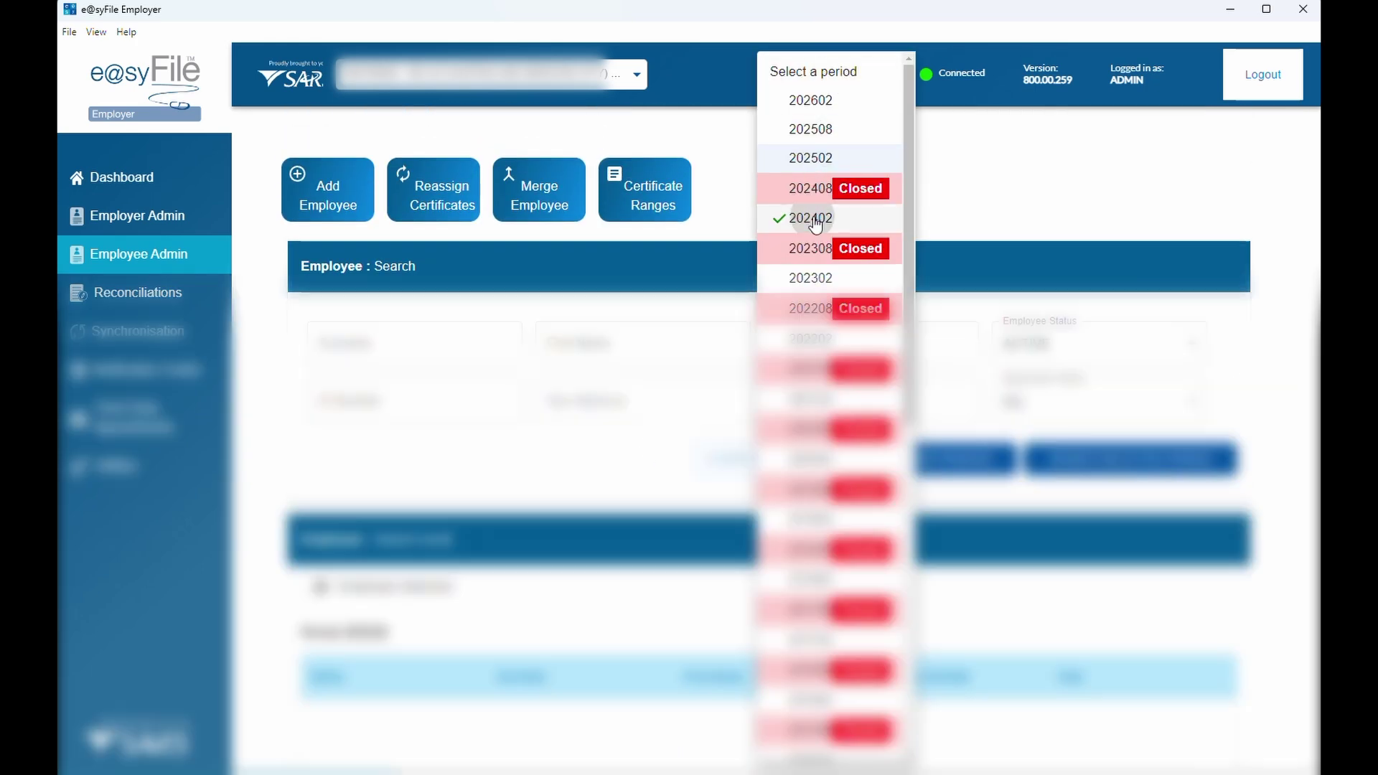
pyautogui.click(815, 219)
pyautogui.scroll(-4, 705, 373)
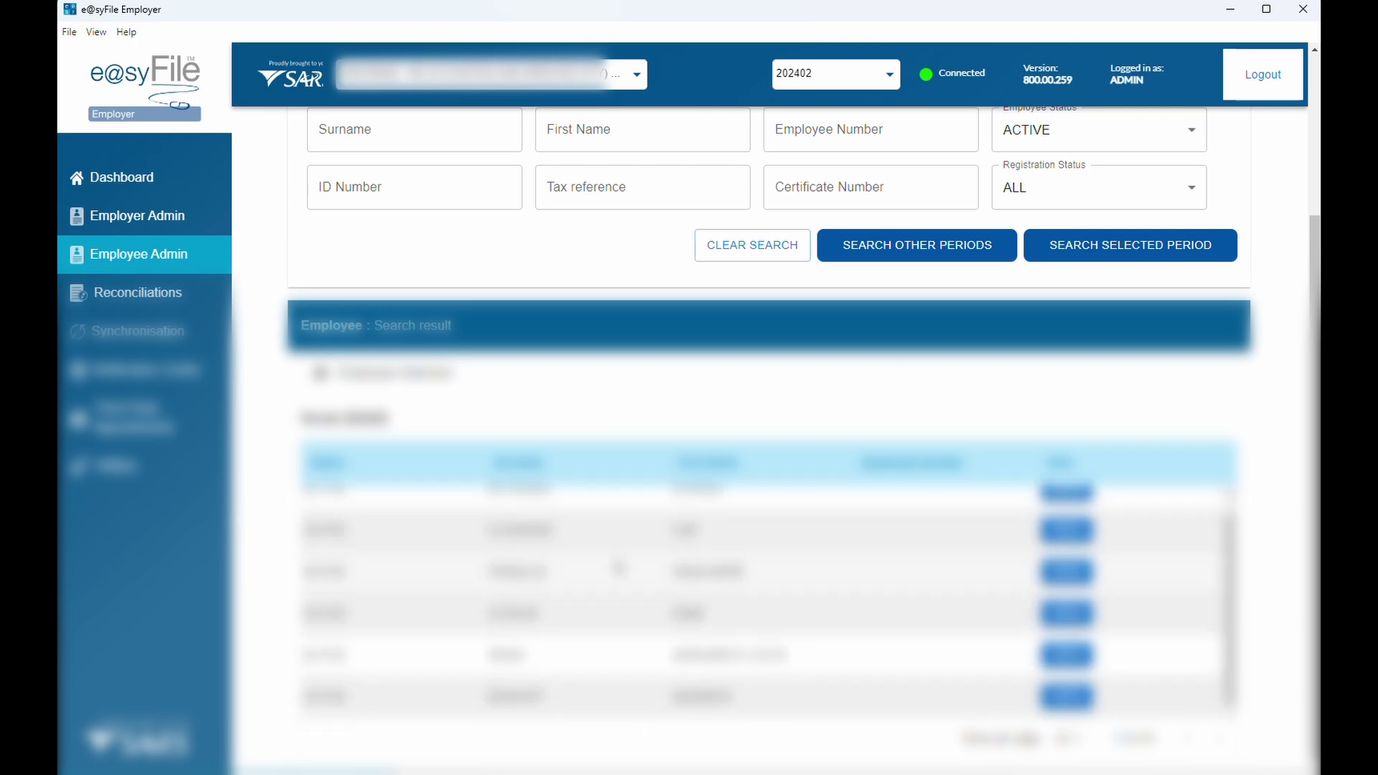
pyautogui.click(1062, 508)
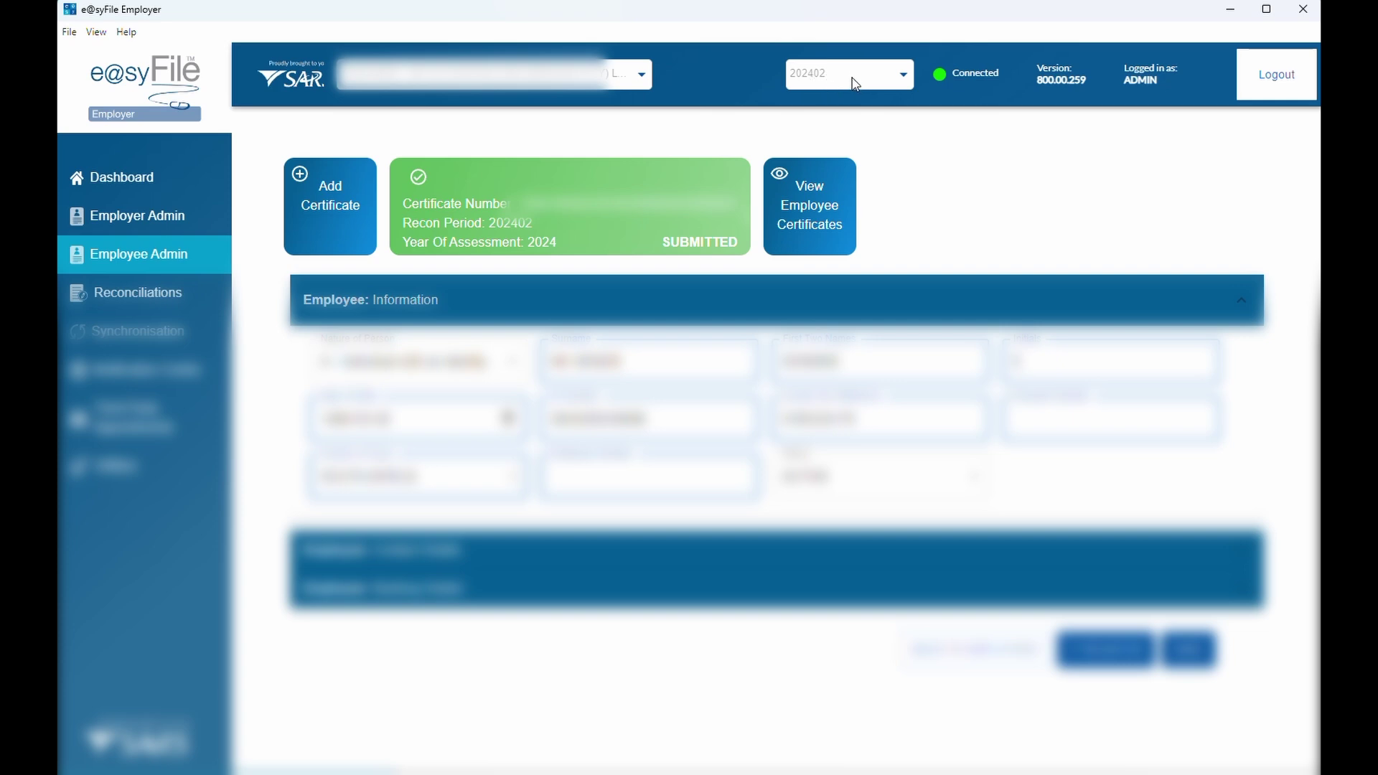
pyautogui.click(169, 225)
# Return to Employee Admin with the reconciliation period set to 202502
pyautogui.click(154, 256)
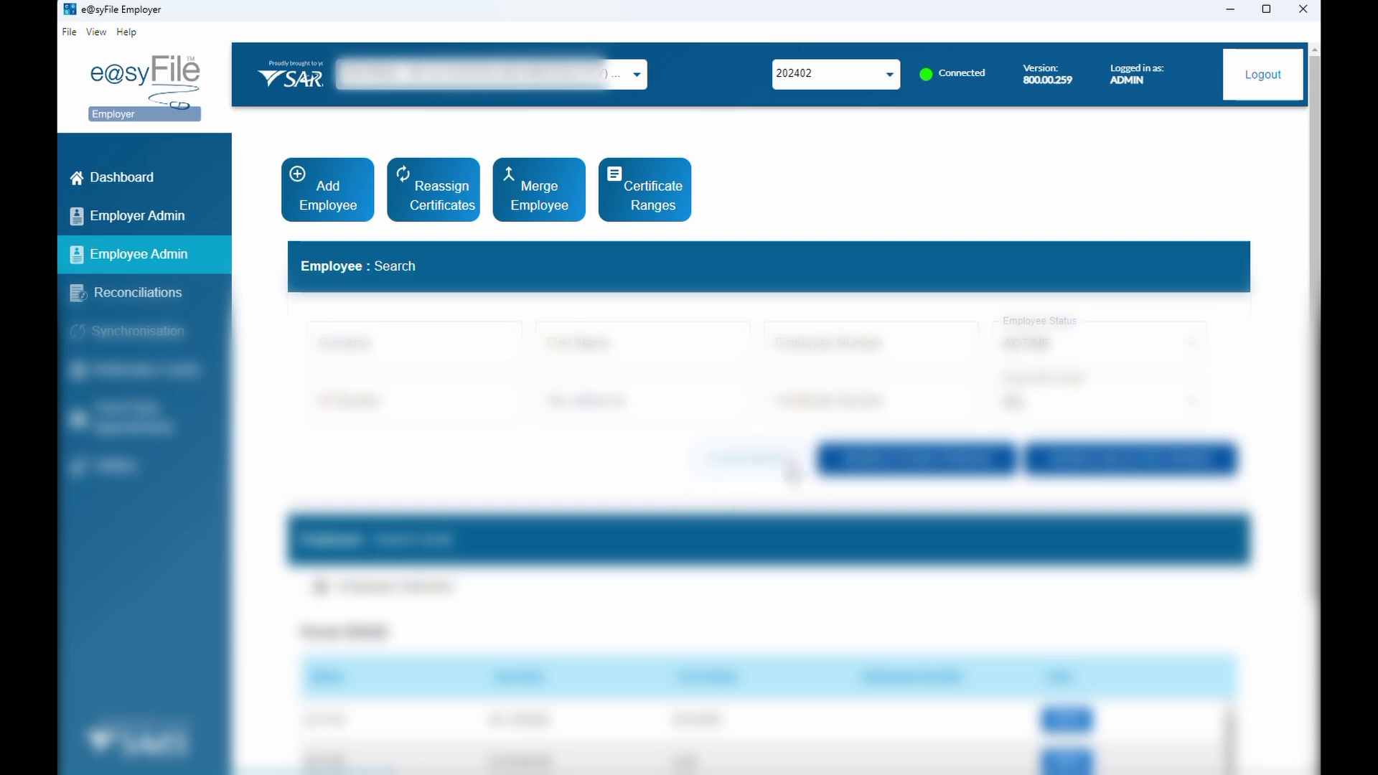
pyautogui.click(840, 84)
pyautogui.click(826, 159)
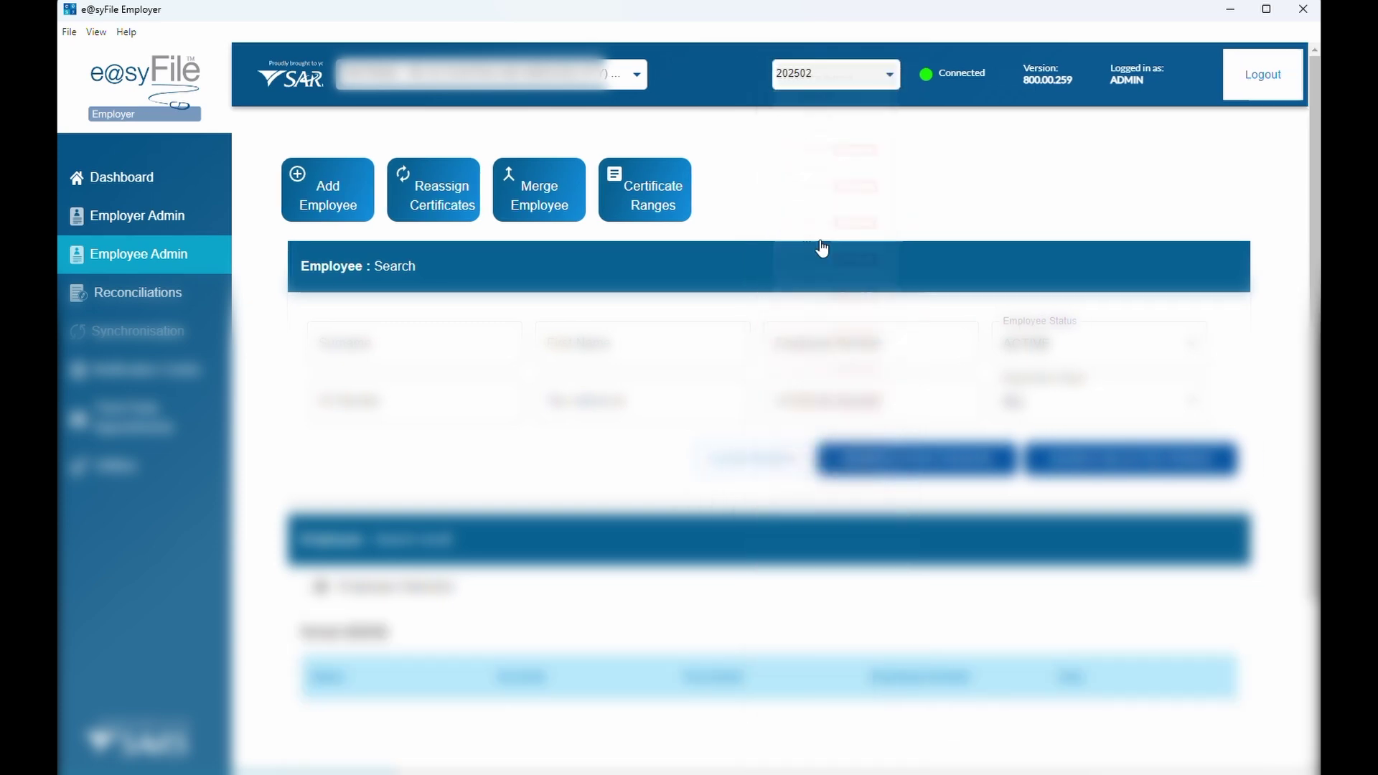
pyautogui.scroll(-3, 600, 477)
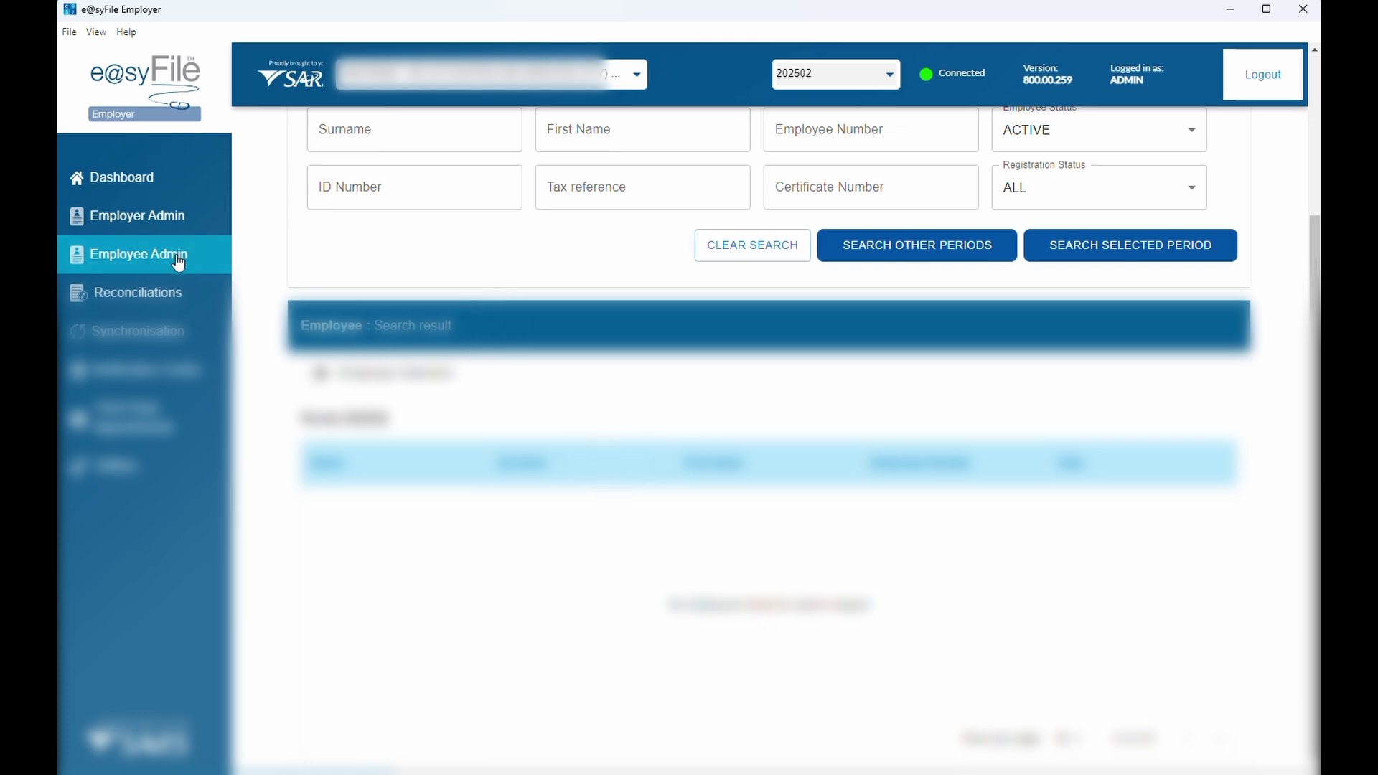
# Under period 202402, open the first employee's record and save it with Cheque/Current Account banking
pyautogui.click(877, 73)
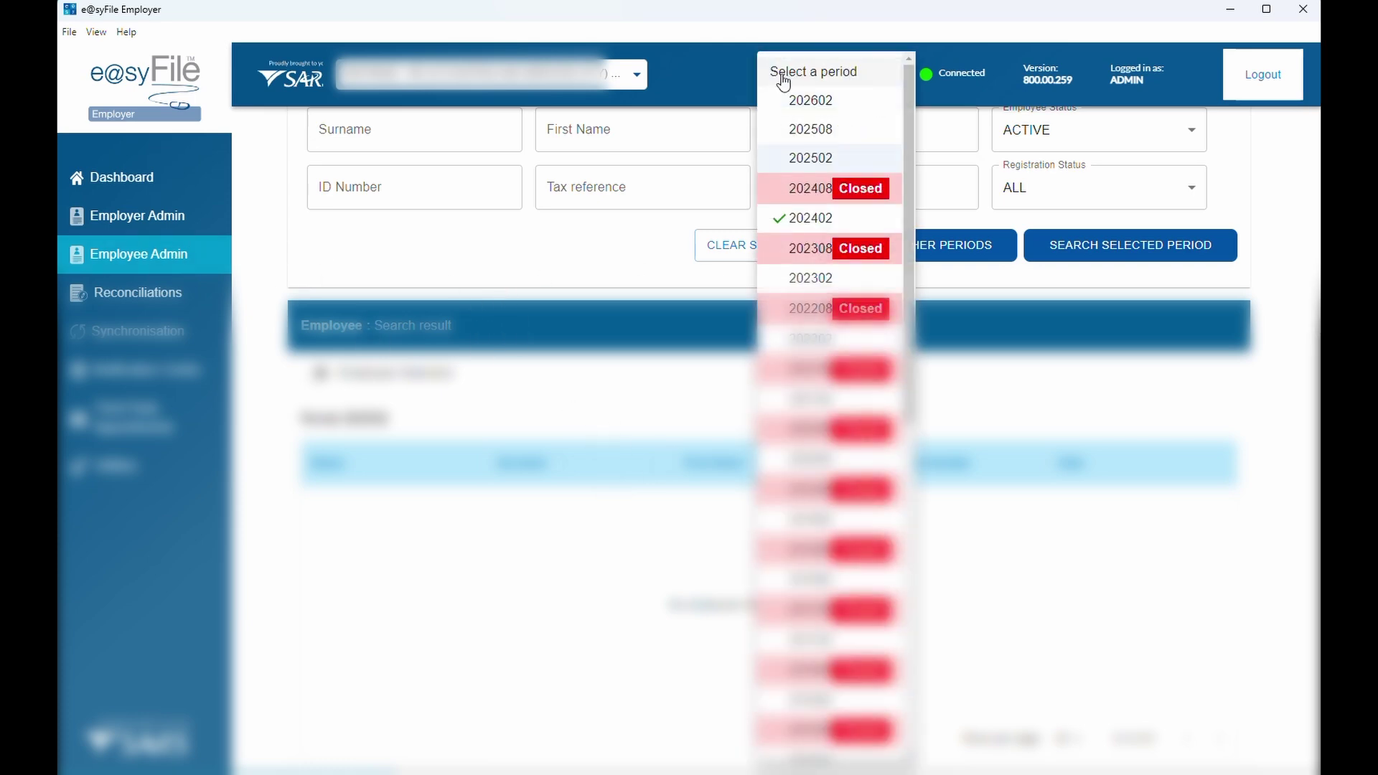
pyautogui.click(809, 218)
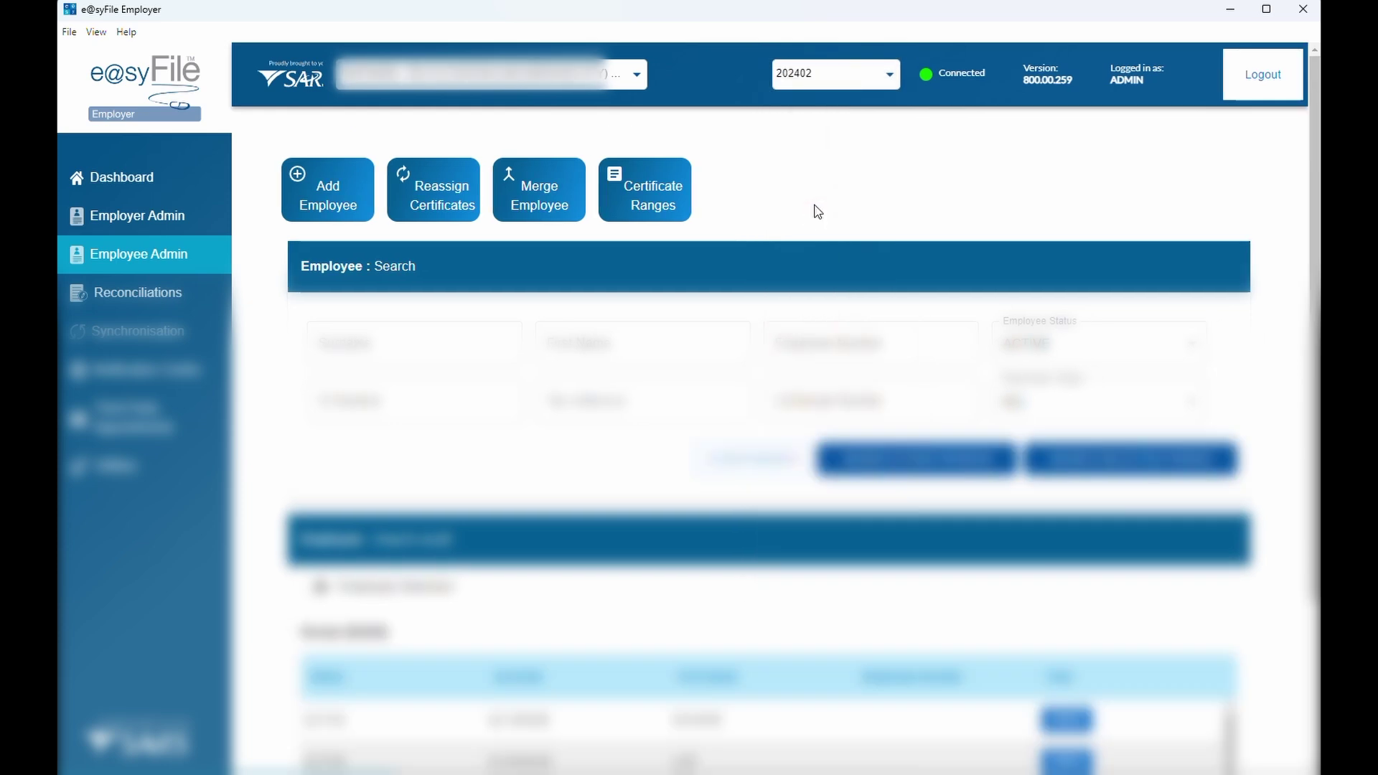
pyautogui.scroll(-2, 718, 355)
pyautogui.scroll(-1, 718, 358)
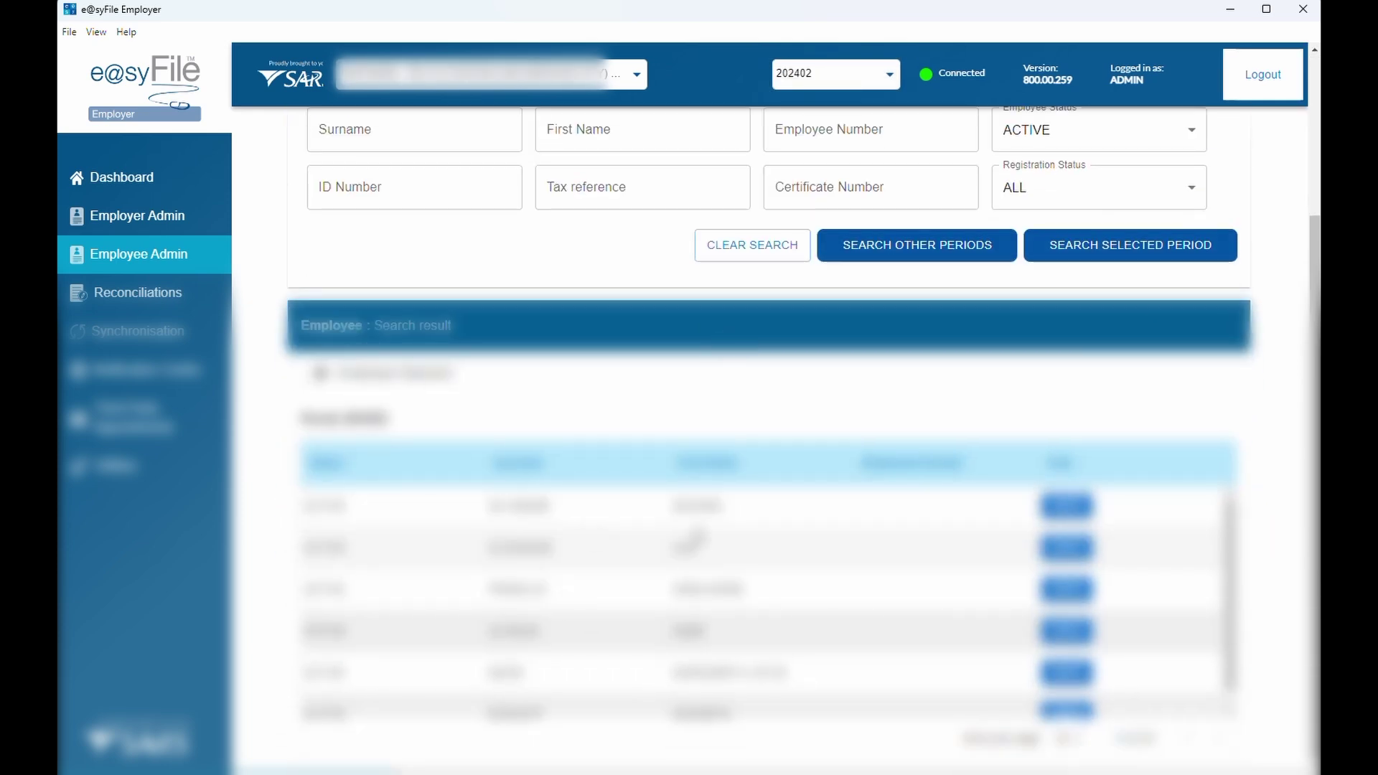
pyautogui.click(1067, 506)
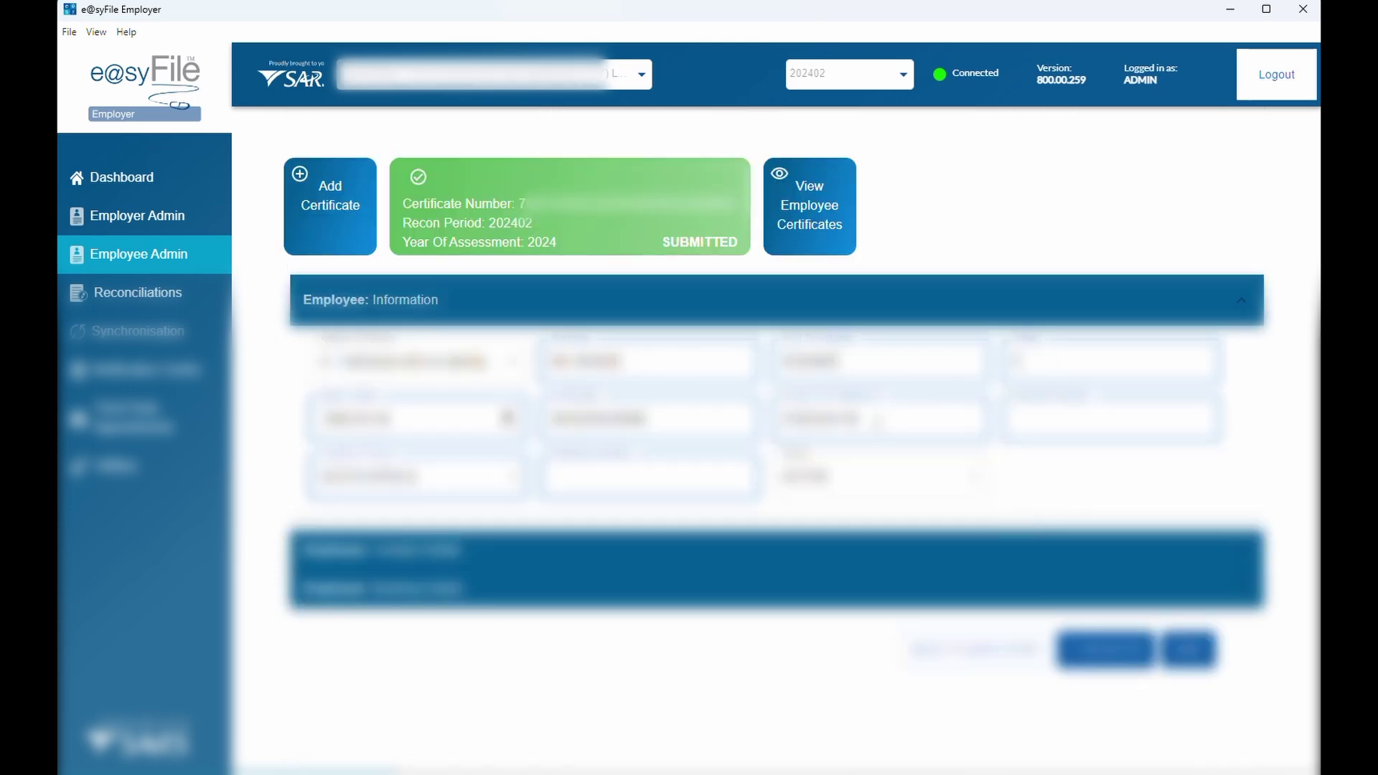
pyautogui.click(682, 556)
pyautogui.click(720, 681)
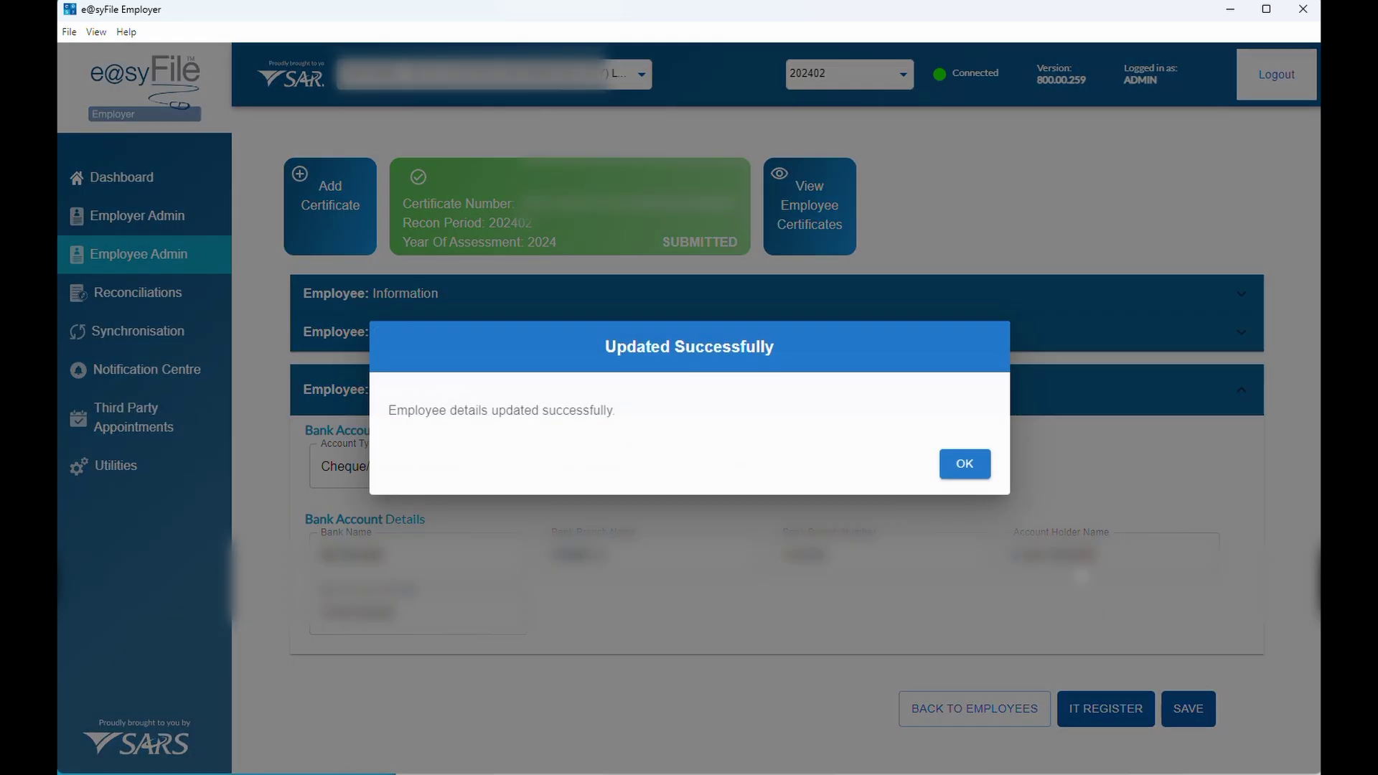
pyautogui.click(980, 474)
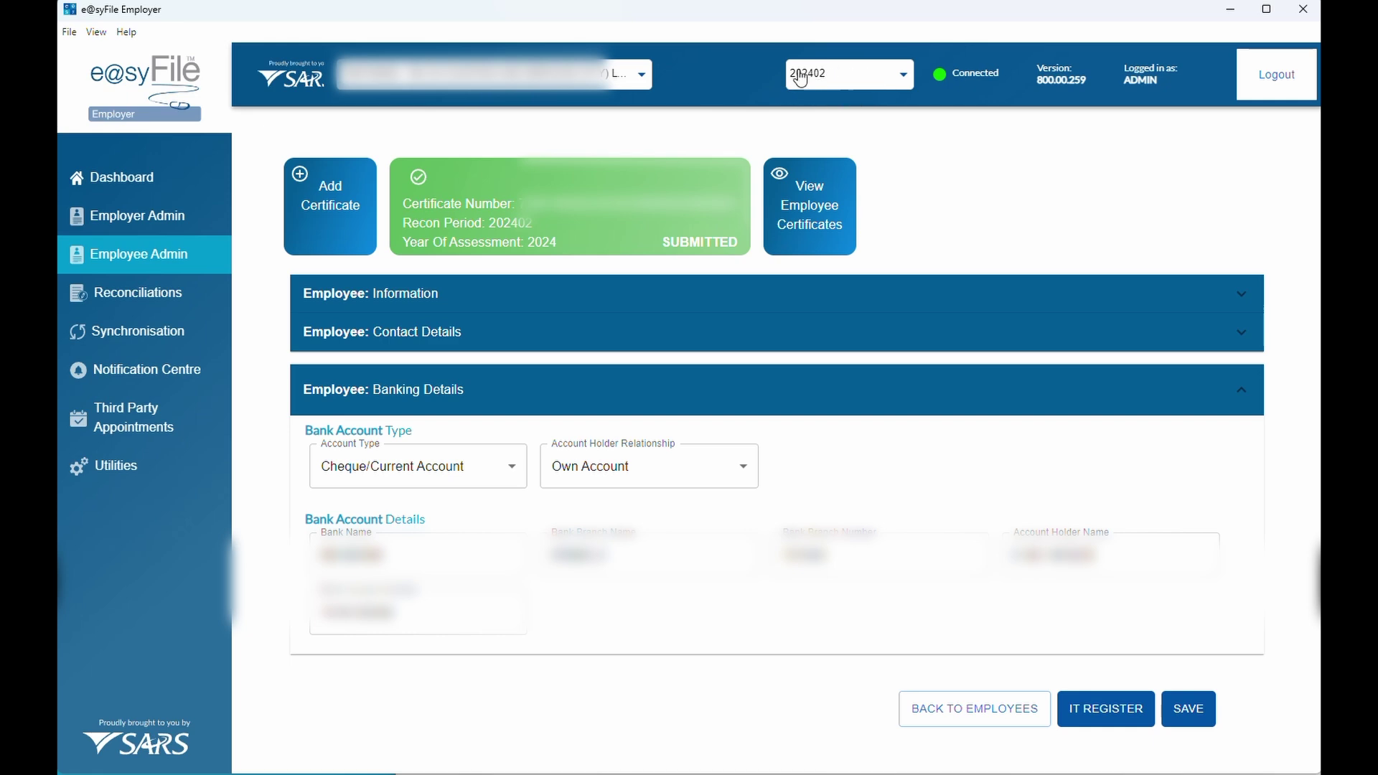
# Switch the first employee's record to period 202502, save its details, and go to Employer Admin
pyautogui.click(832, 85)
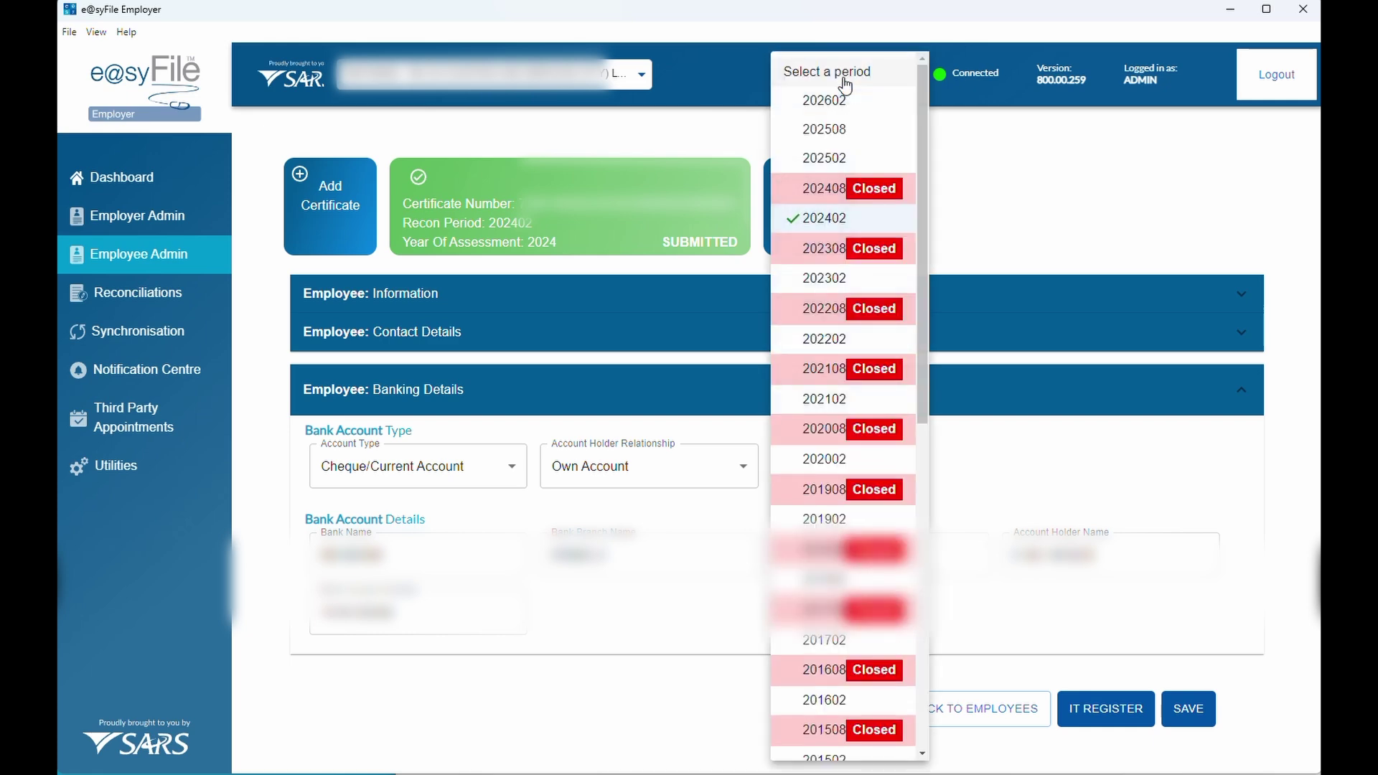
pyautogui.click(823, 160)
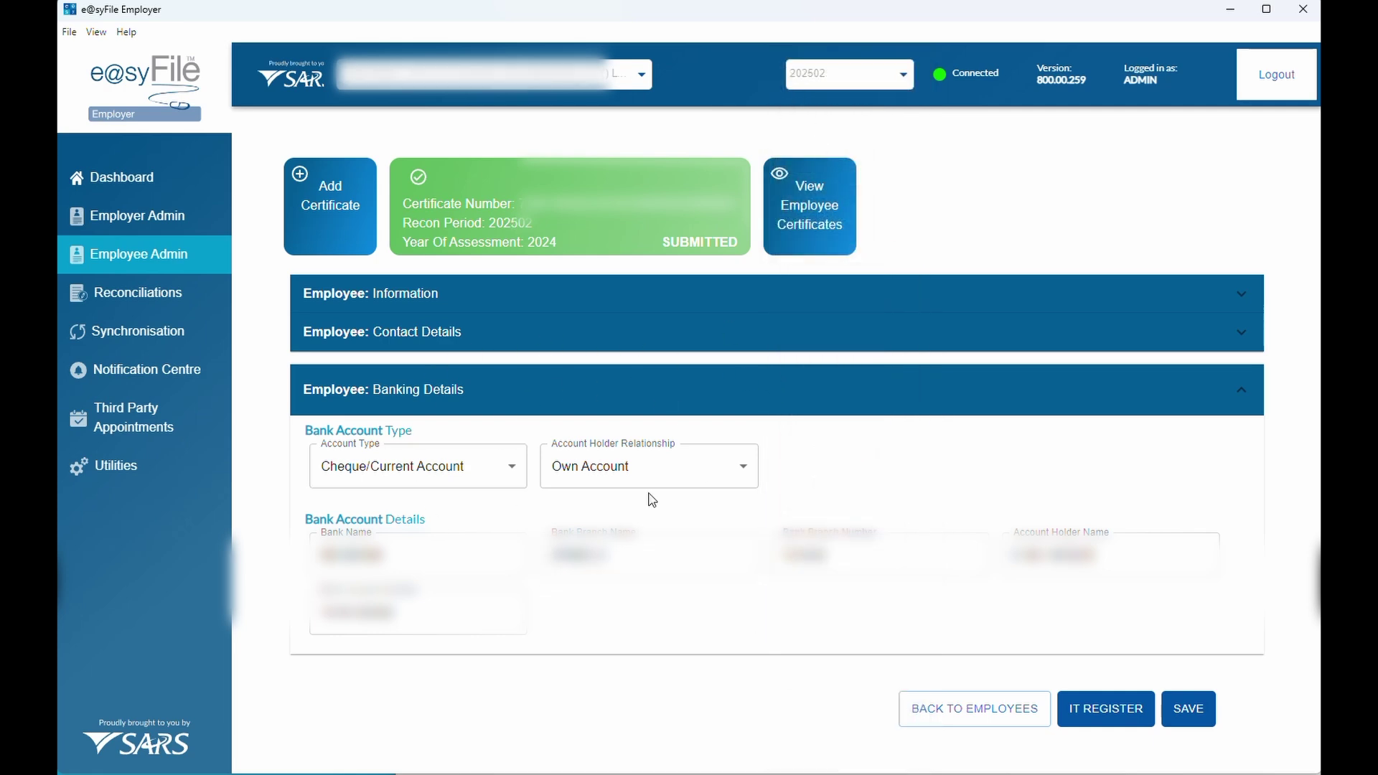
pyautogui.click(435, 294)
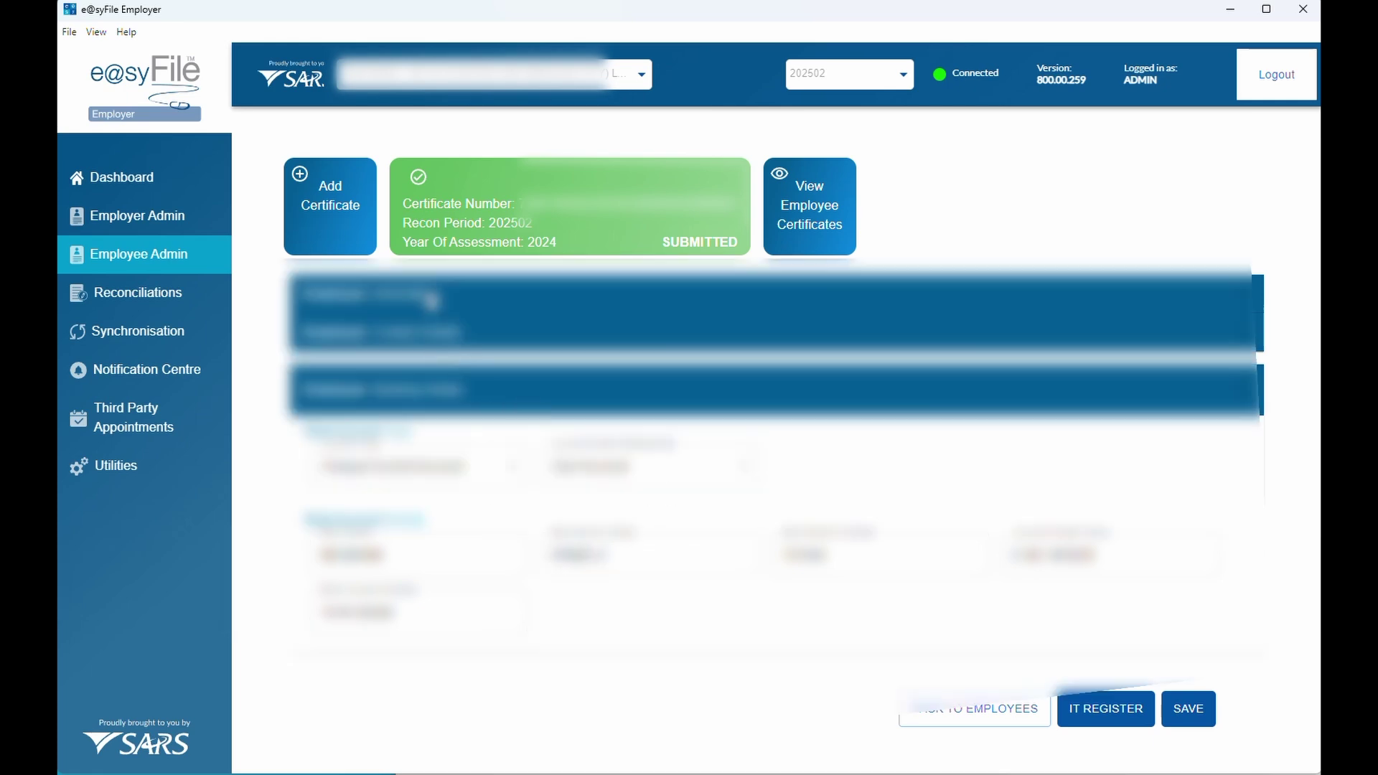
pyautogui.click(585, 553)
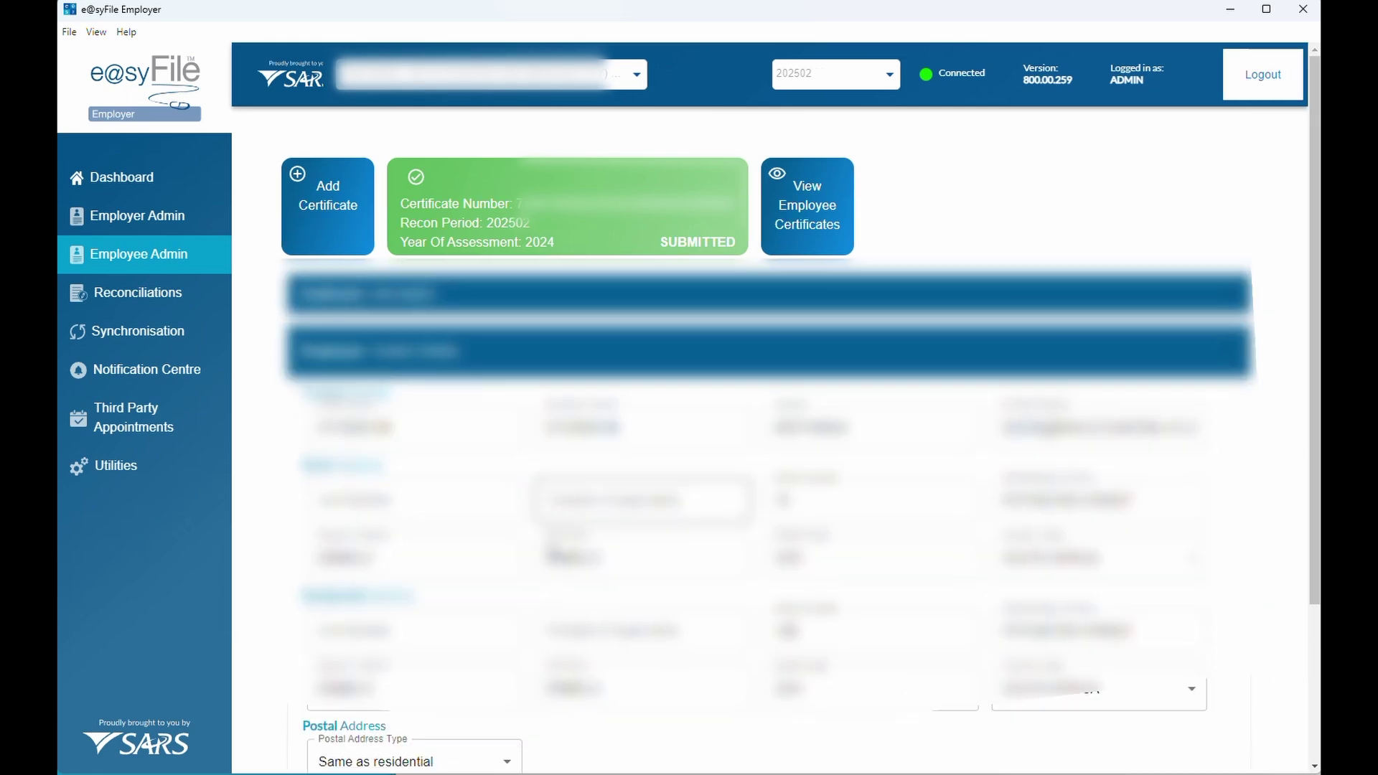
pyautogui.scroll(-3, 635, 628)
pyautogui.click(710, 676)
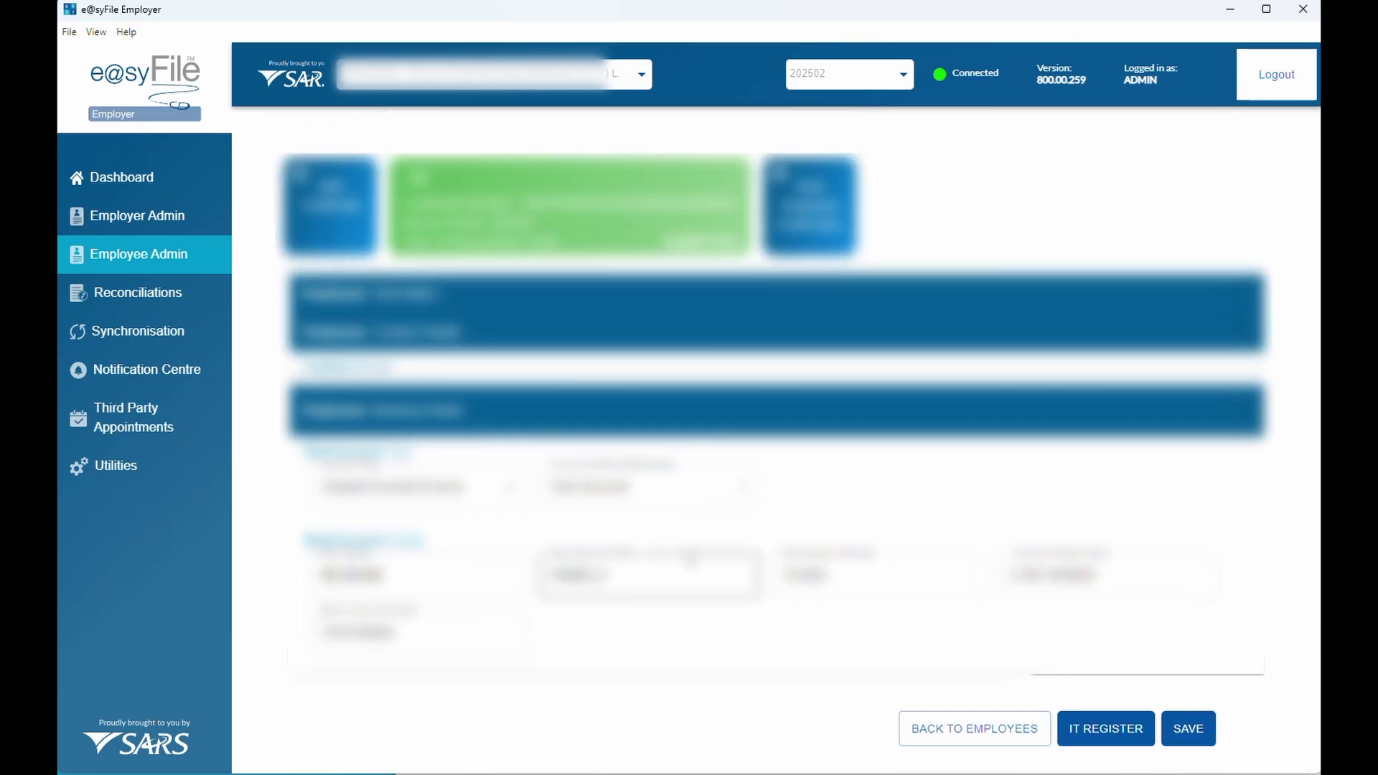
pyautogui.click(1196, 714)
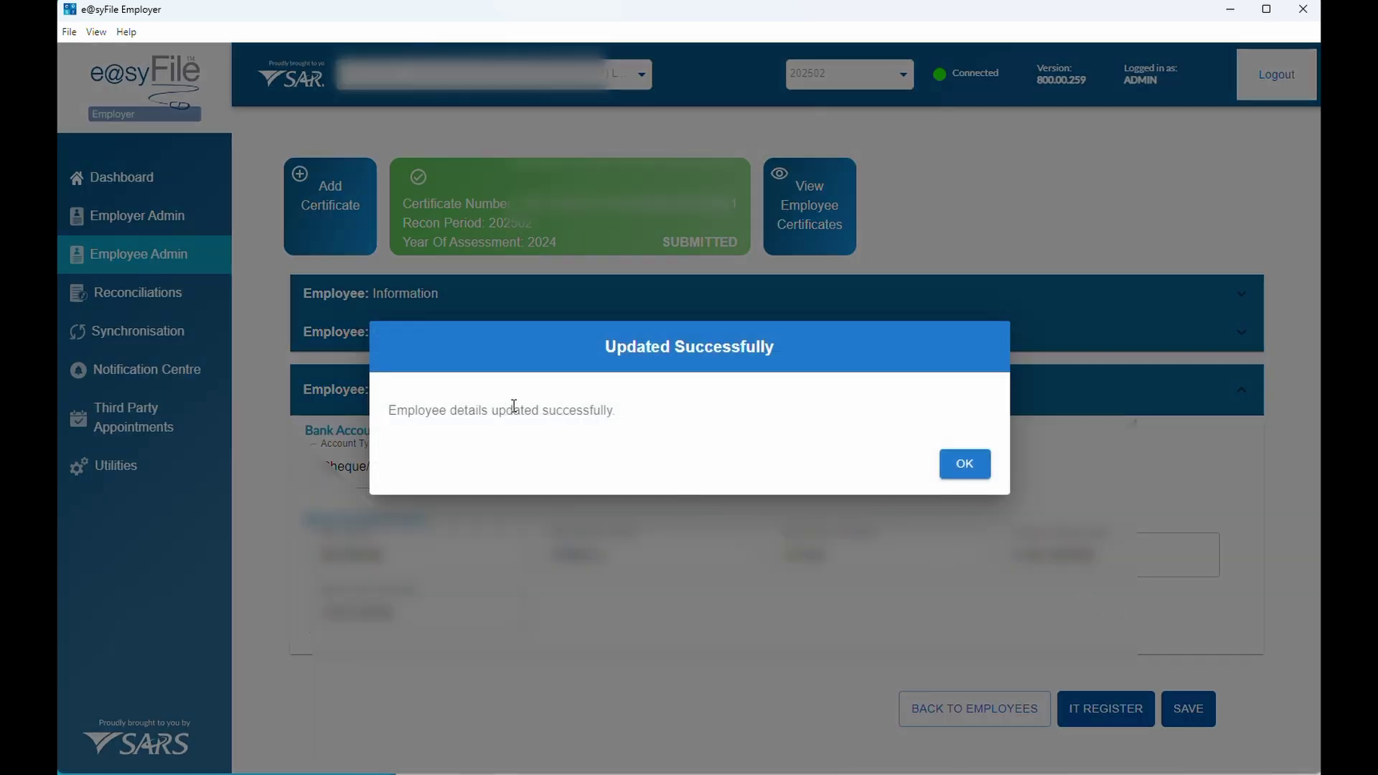
pyautogui.click(970, 468)
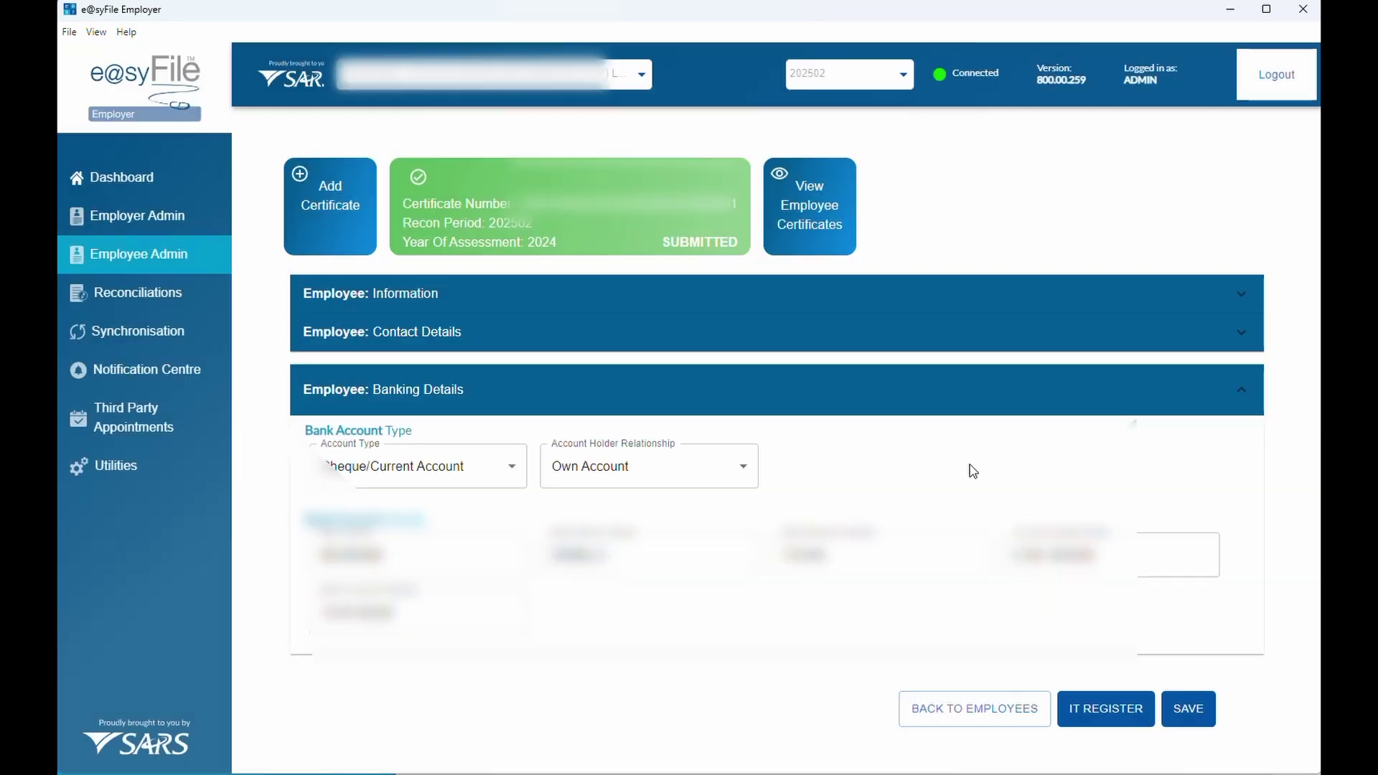
pyautogui.click(136, 228)
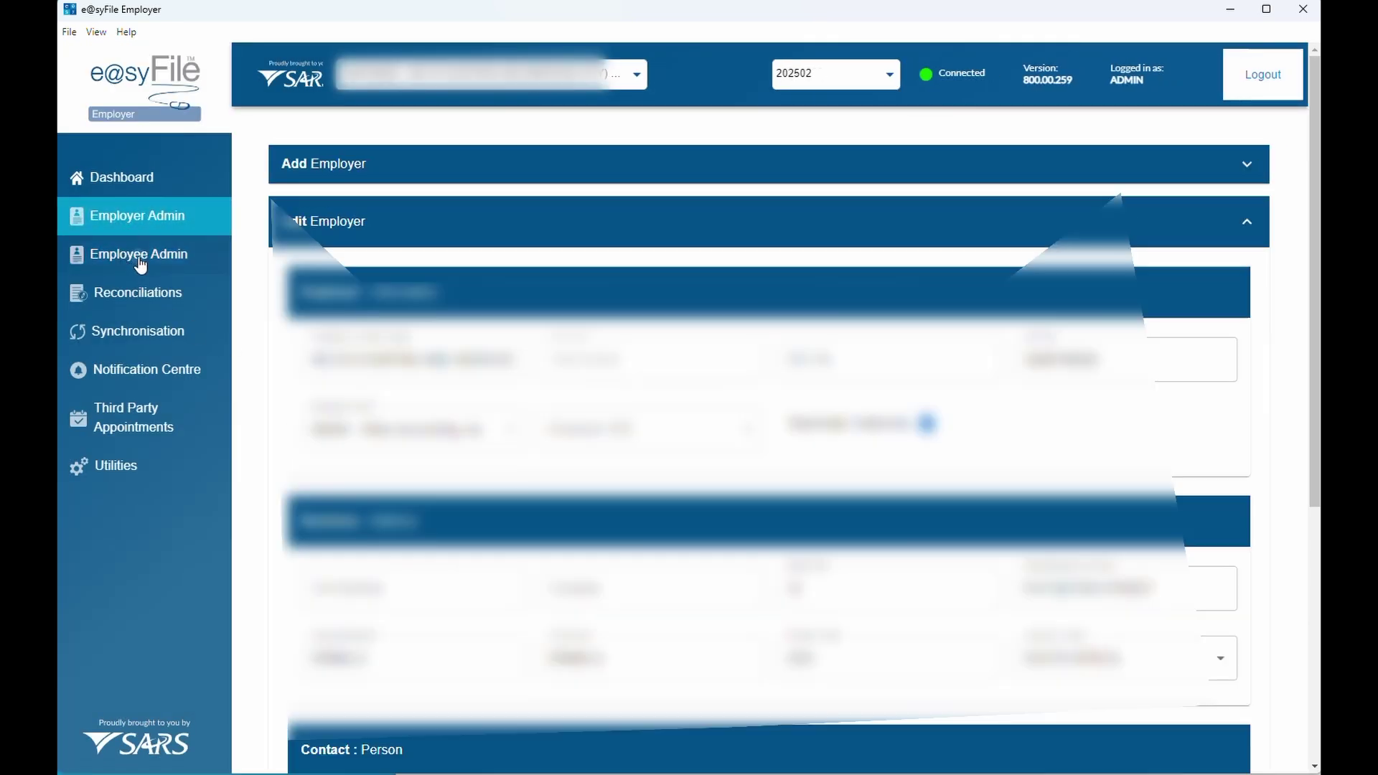
# Check that the 202502 employee search lists one employee
pyautogui.click(141, 265)
pyautogui.scroll(-3, 545, 459)
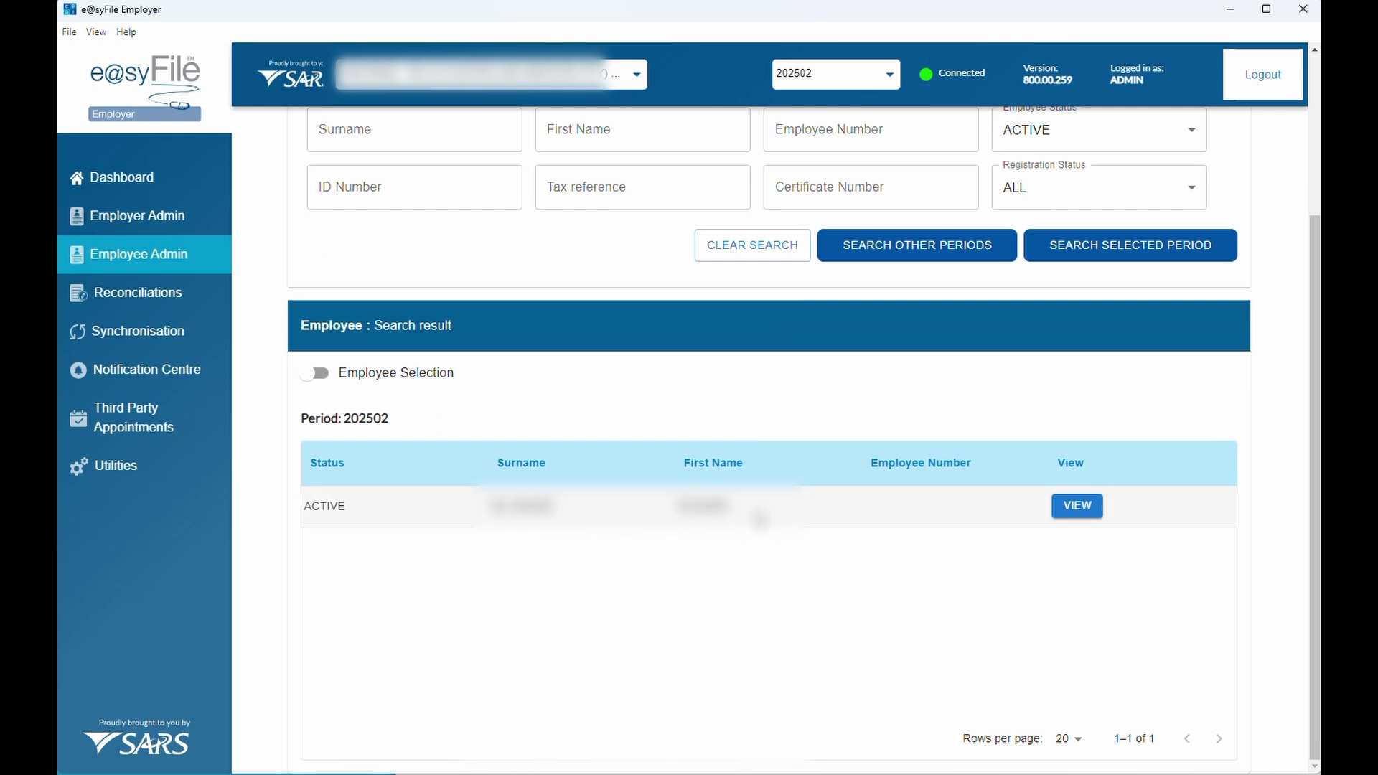
pyautogui.scroll(2, 659, 522)
pyautogui.scroll(-2, 659, 521)
pyautogui.scroll(2, 659, 522)
# Under period 202402, open the second employee's record and save it
pyautogui.click(871, 80)
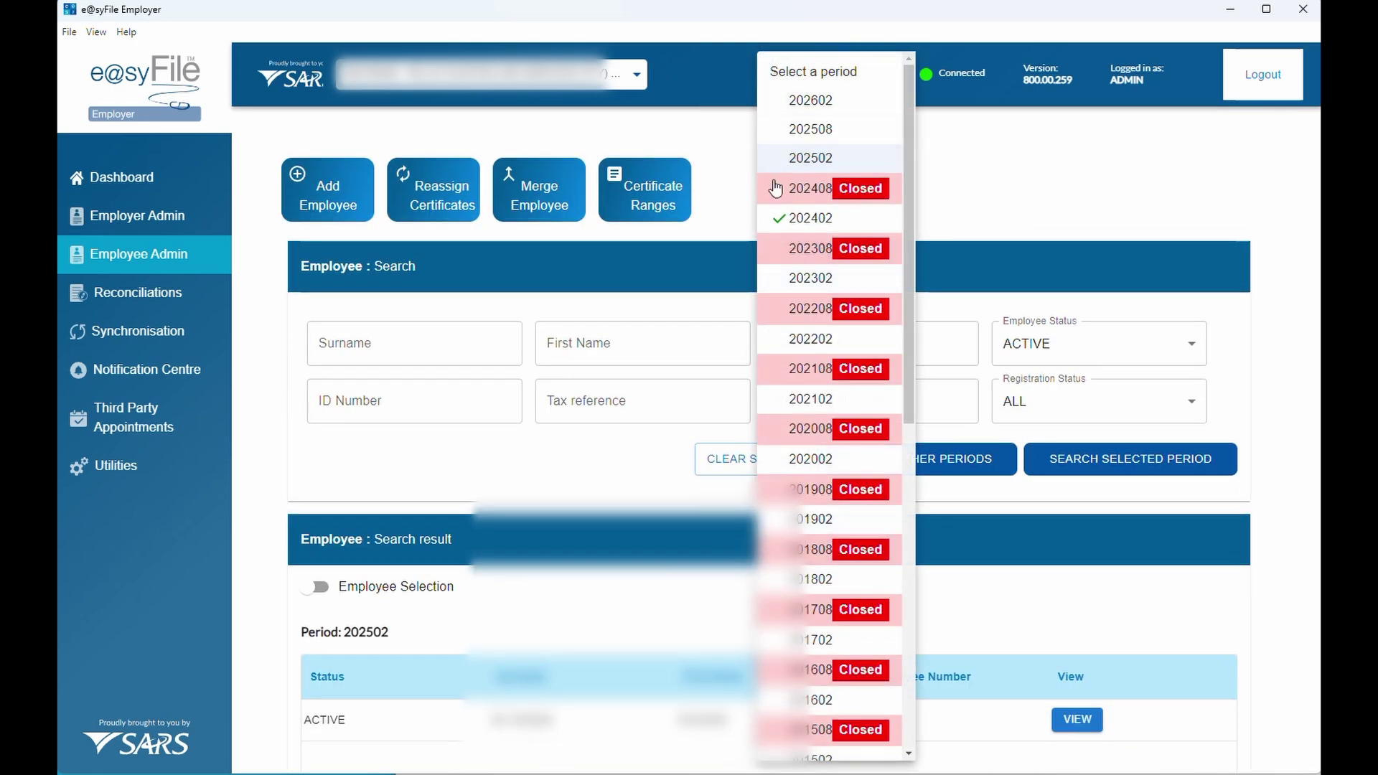
pyautogui.click(805, 218)
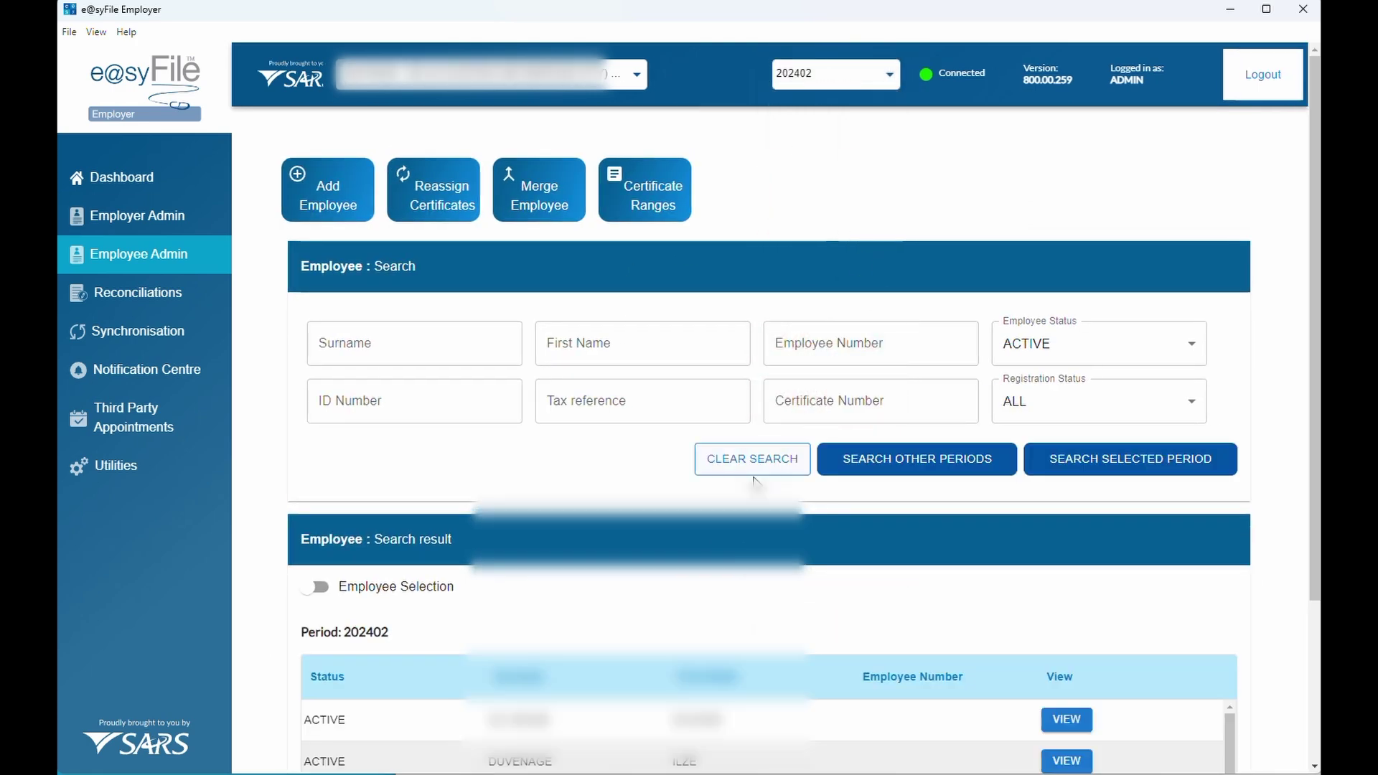
pyautogui.scroll(-3, 756, 480)
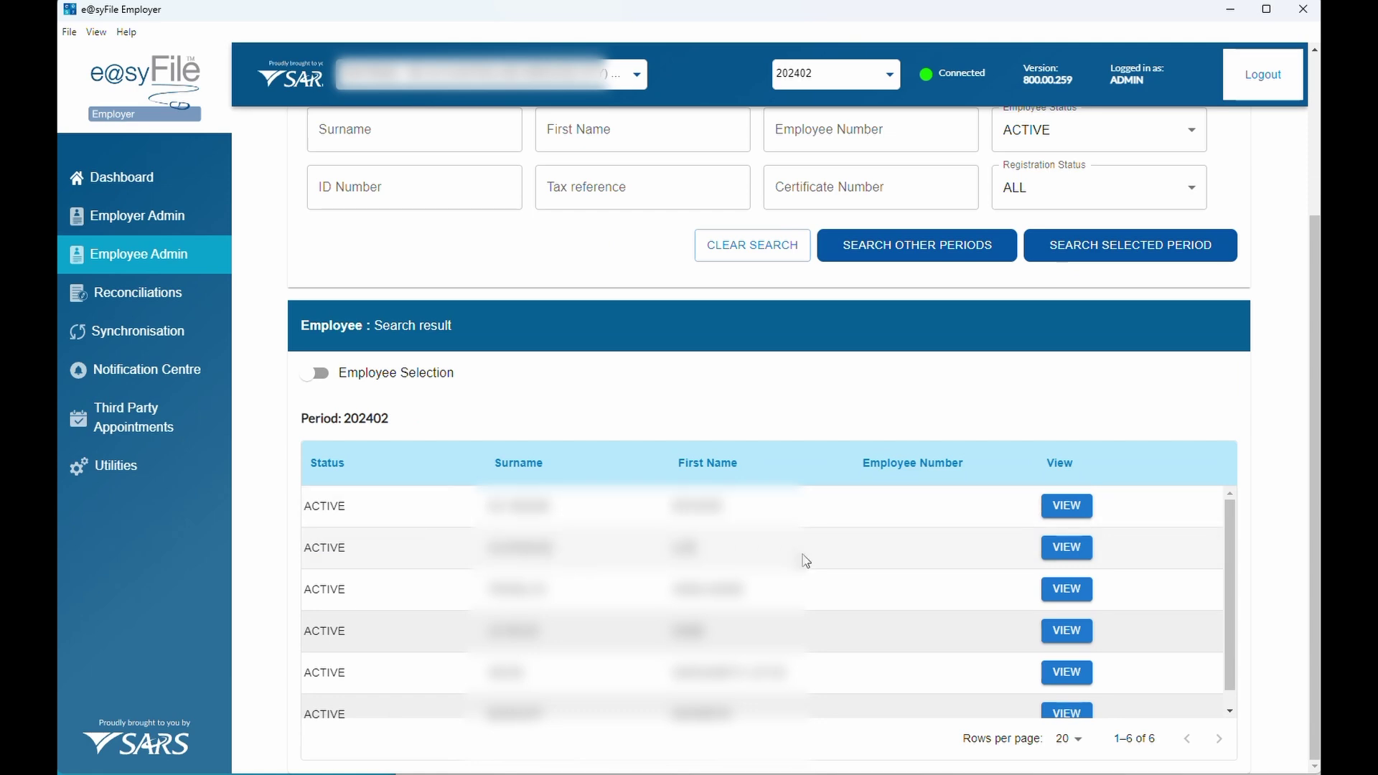
pyautogui.click(1060, 553)
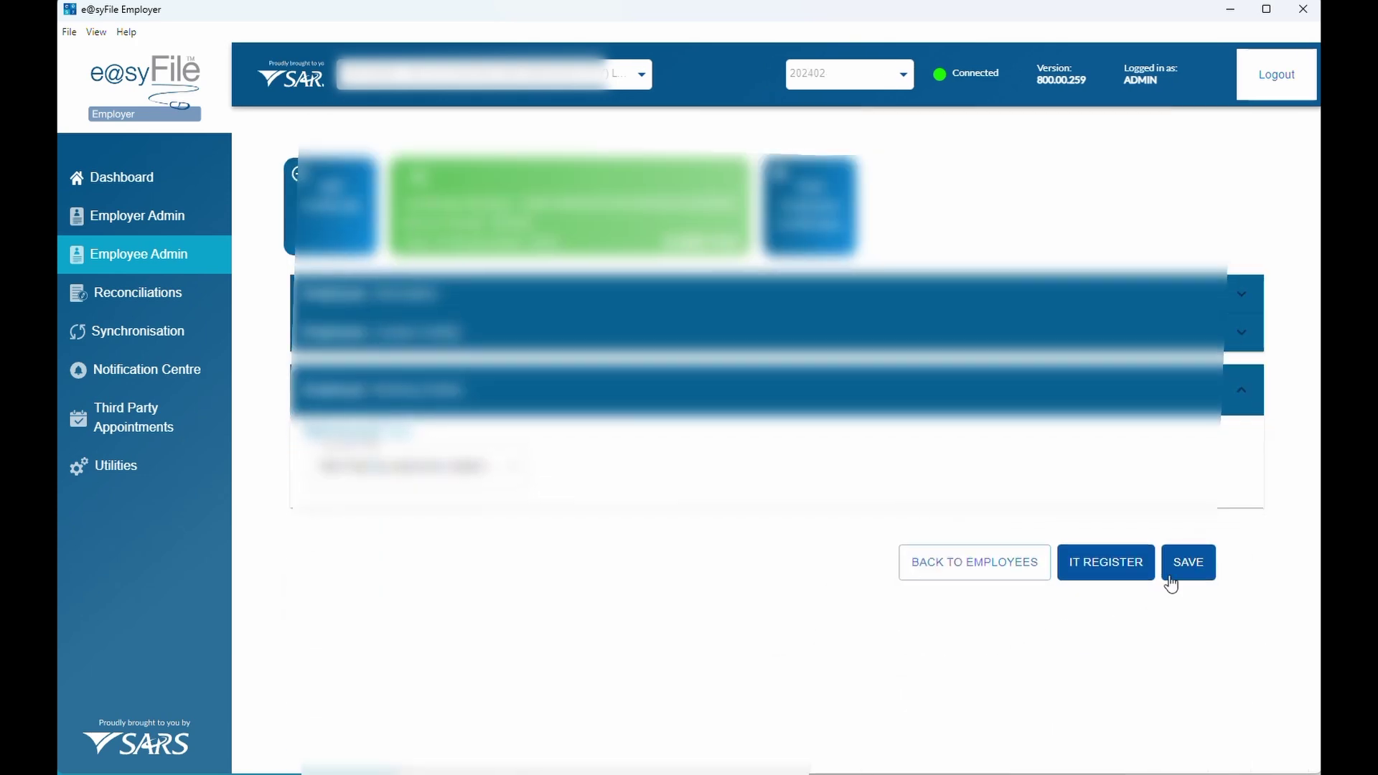
pyautogui.click(1174, 572)
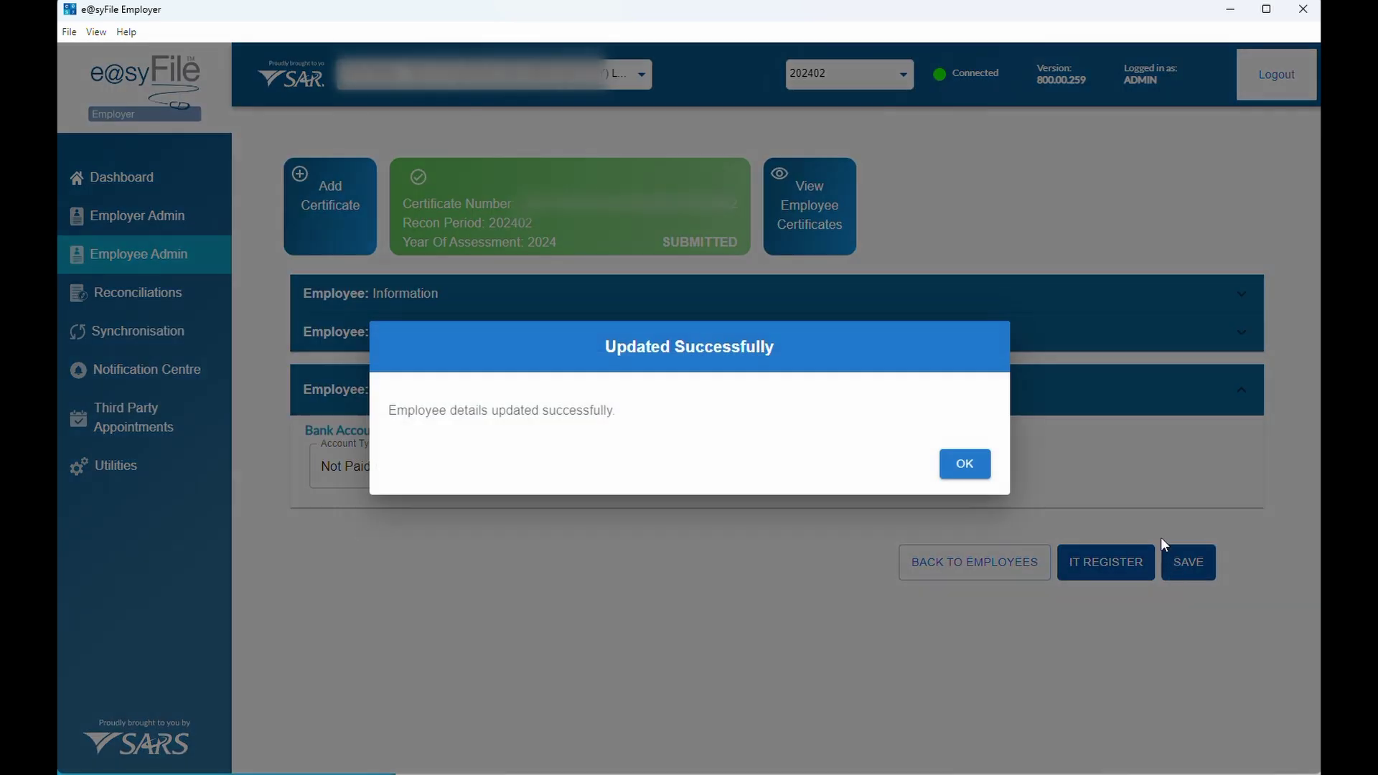
pyautogui.click(976, 468)
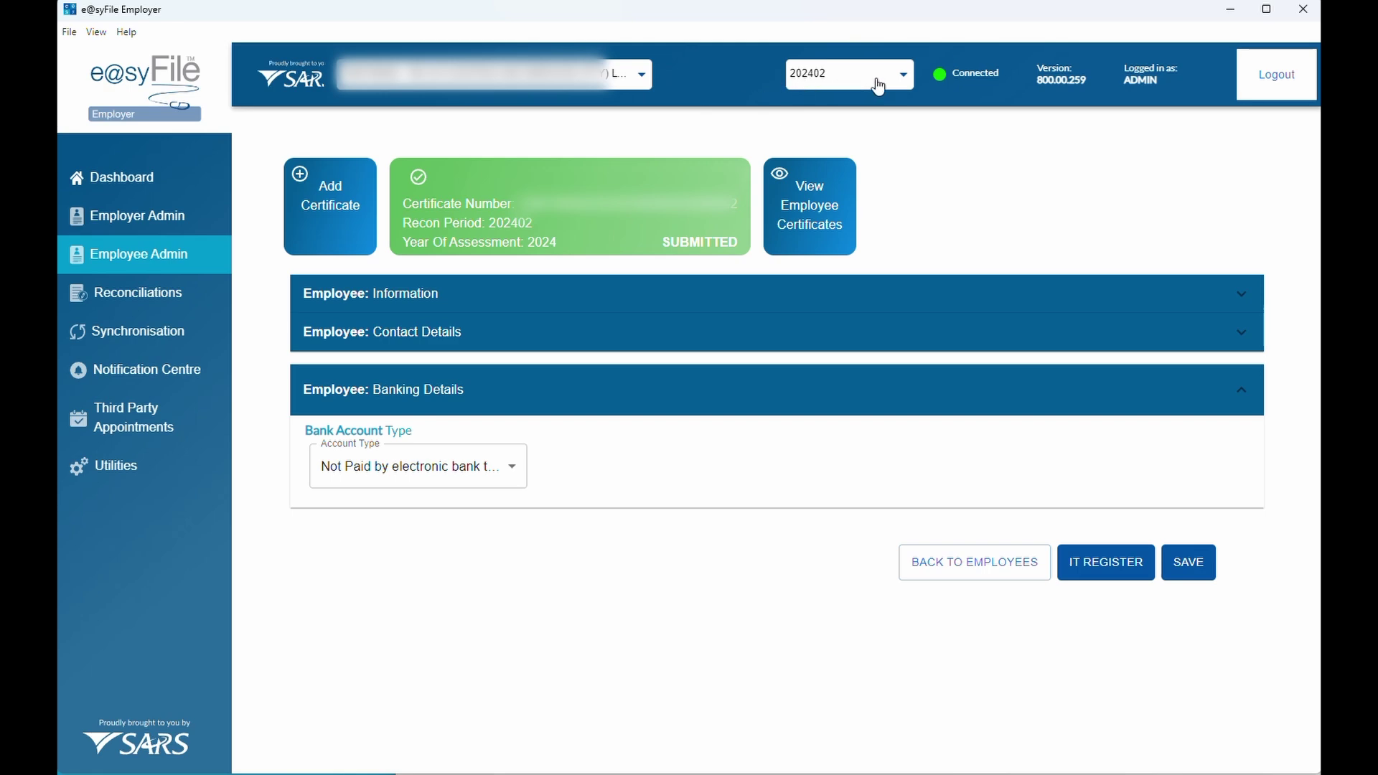
# Switch the second employee's record to period 202502 and save its details
pyautogui.click(871, 85)
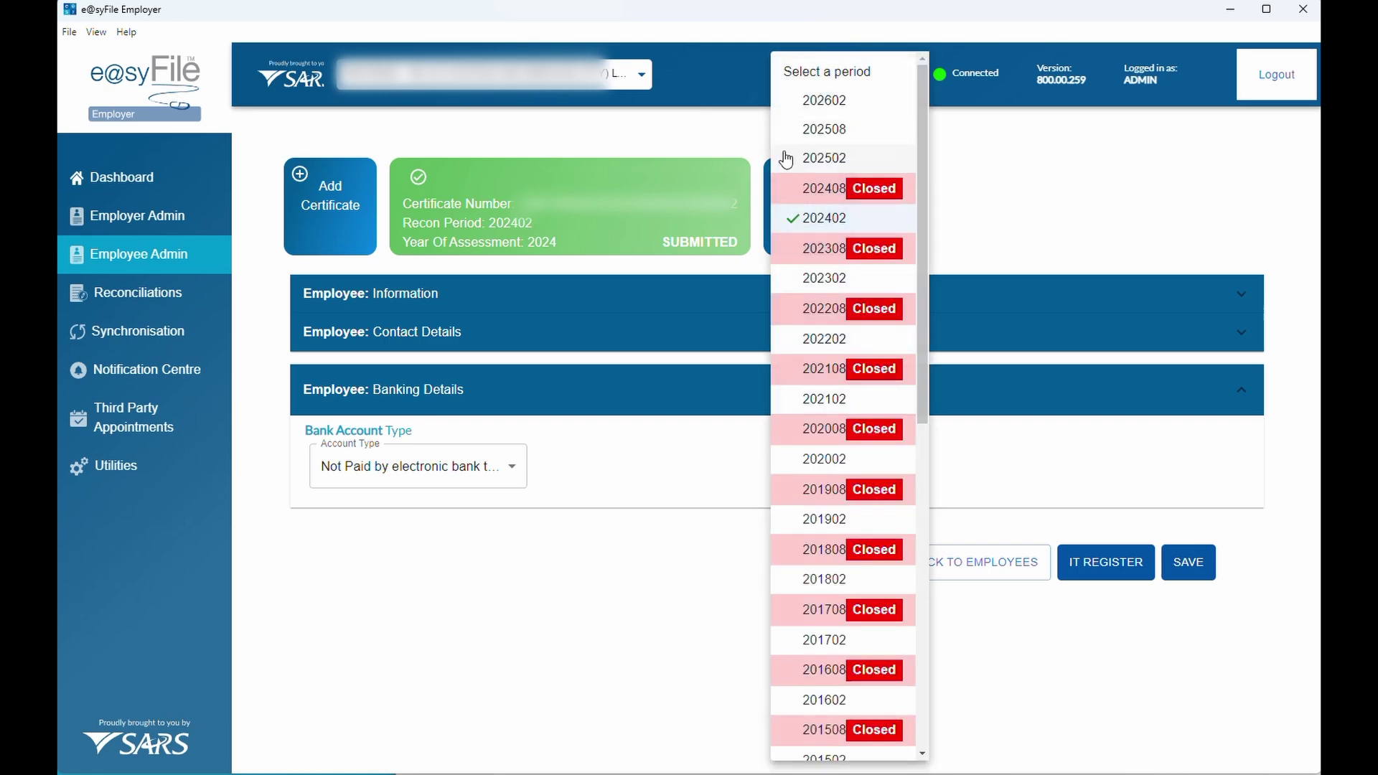
pyautogui.click(855, 160)
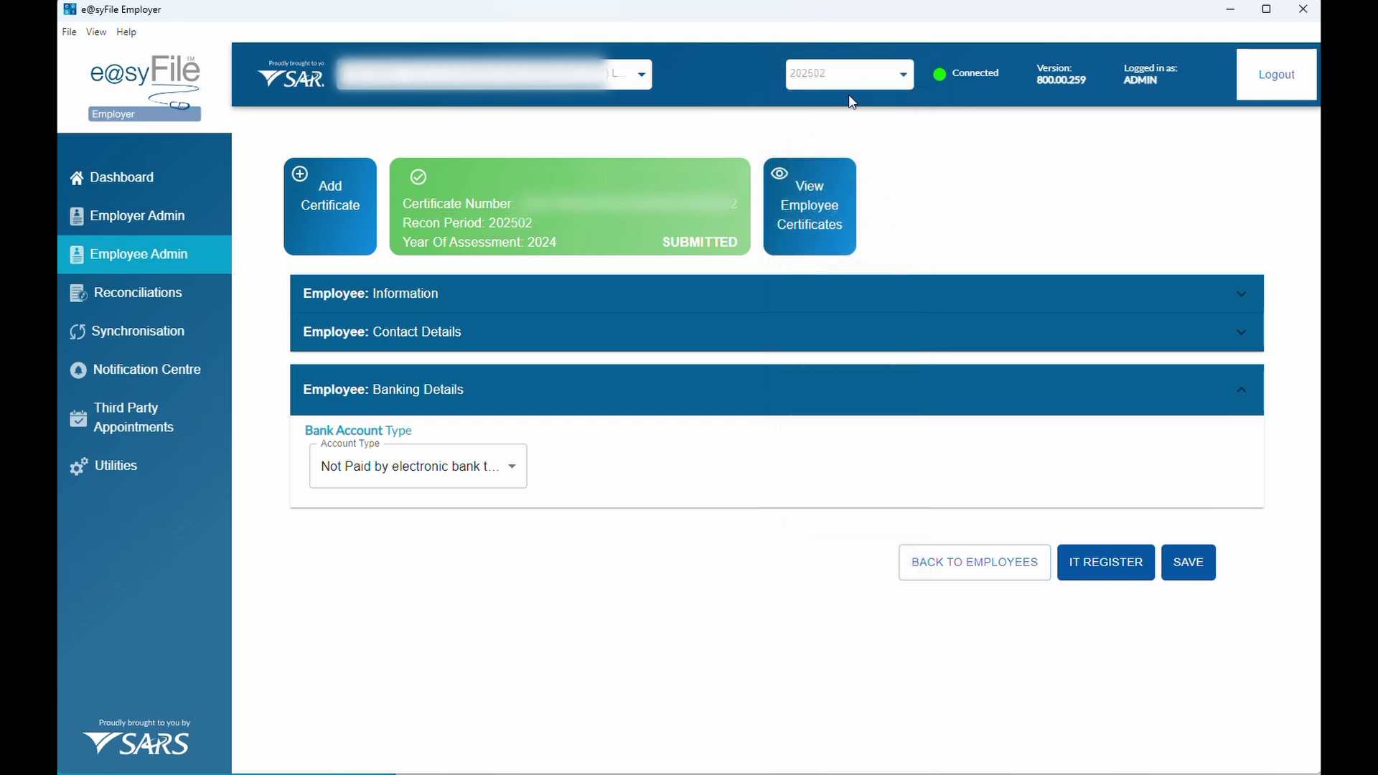
pyautogui.click(677, 311)
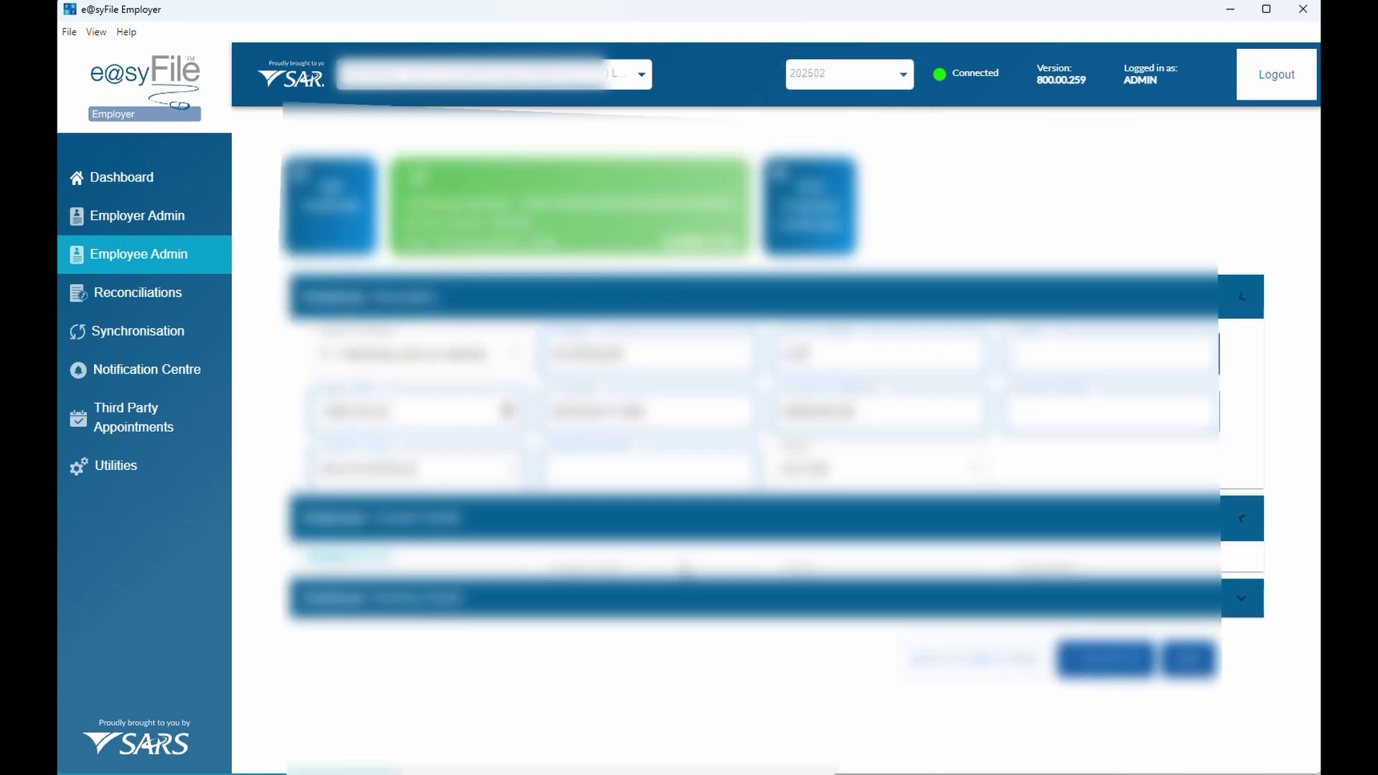
pyautogui.click(725, 507)
pyautogui.click(1183, 746)
pyautogui.click(964, 466)
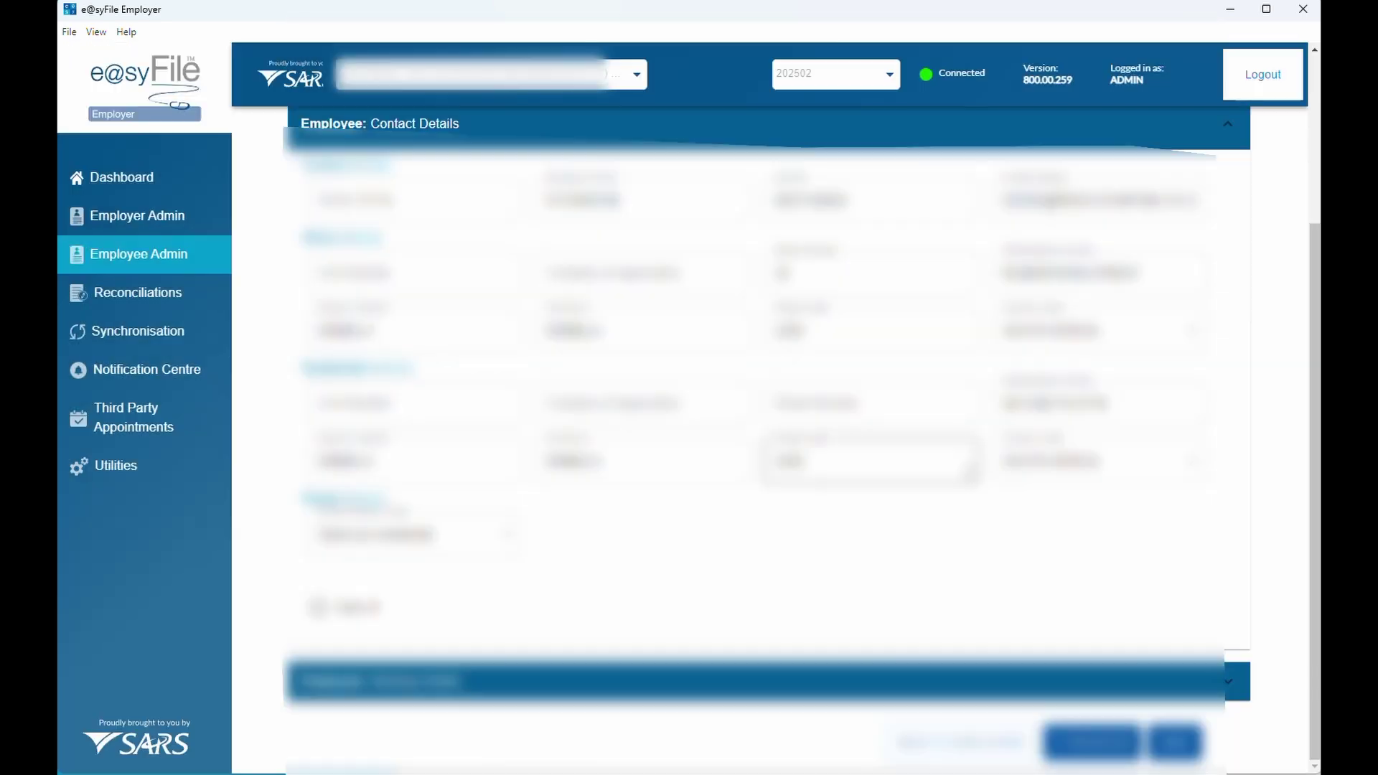
# Reload Employee Admin to show two employees listed for 202502
pyautogui.click(165, 226)
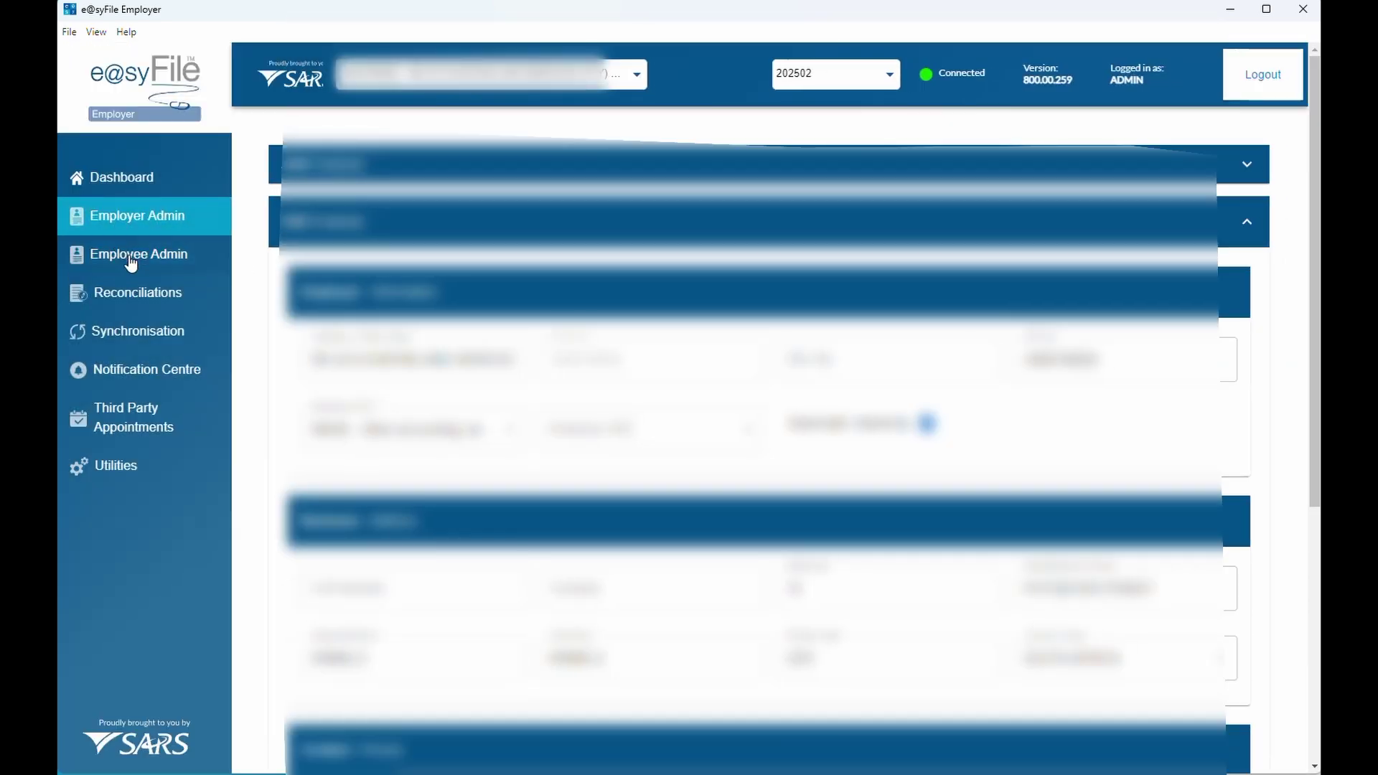
pyautogui.click(134, 260)
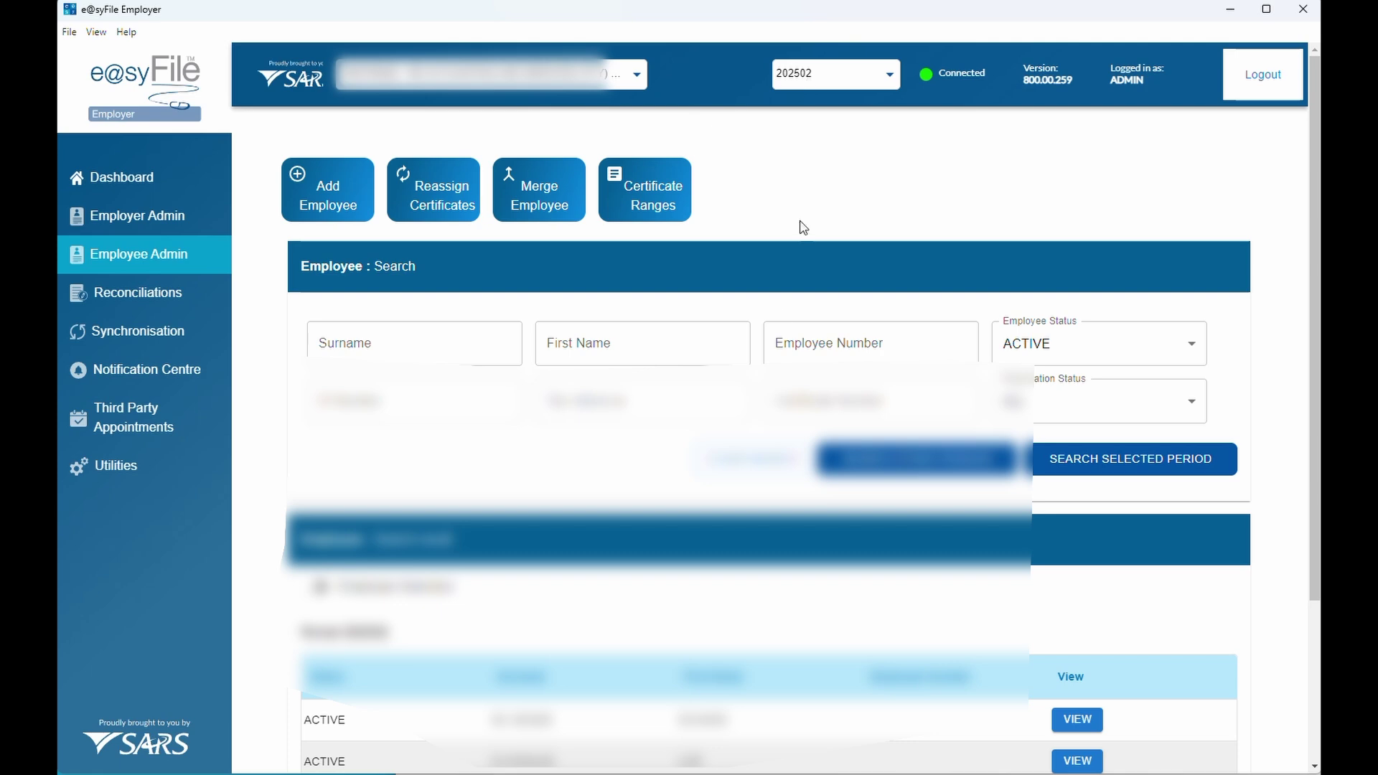
pyautogui.scroll(-3, 759, 396)
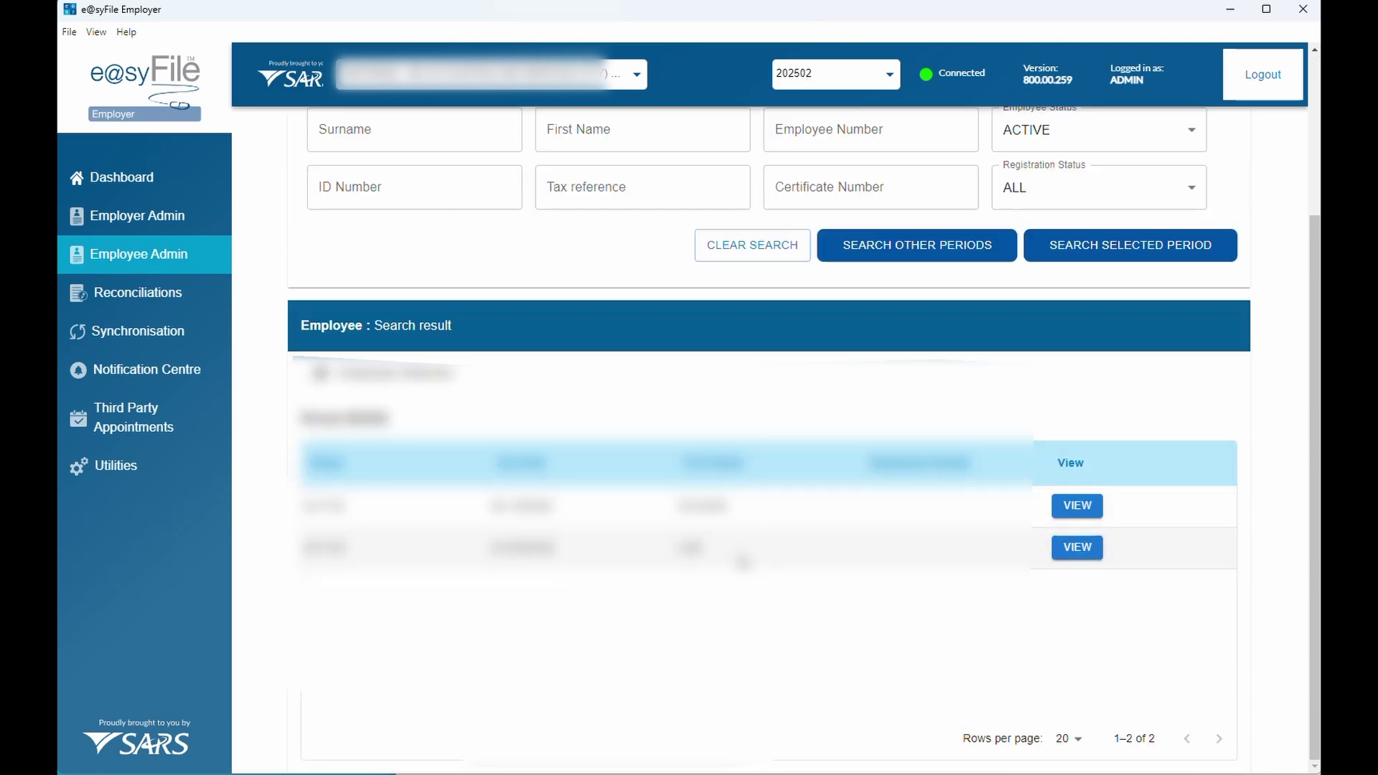